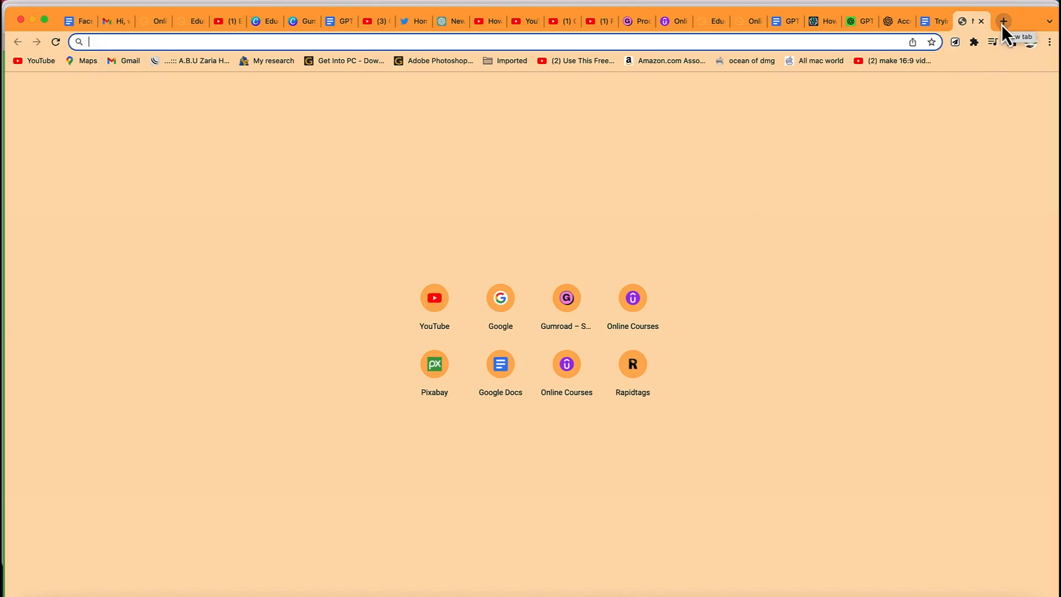
Step: Go to sheets.google.com and create a blank spreadsheet
type("sheets.google.com")
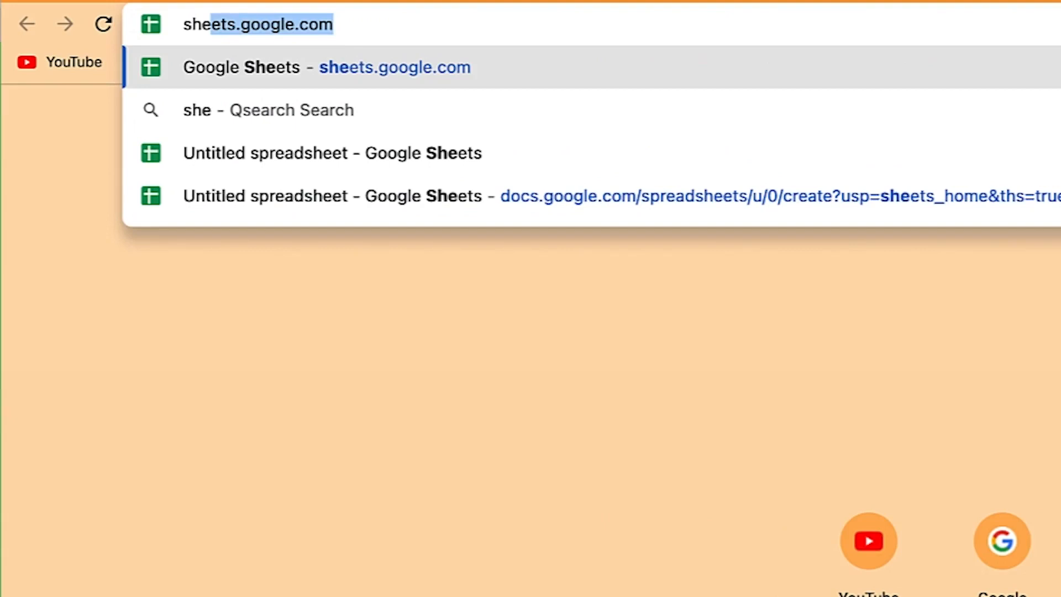
key("Right")
key("Return")
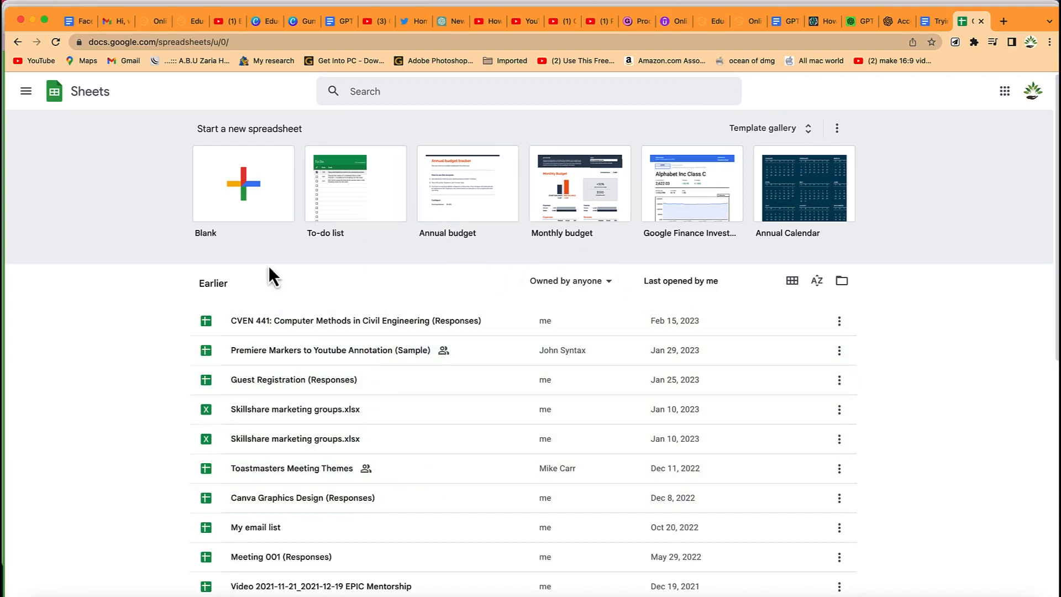
left_click(252, 192)
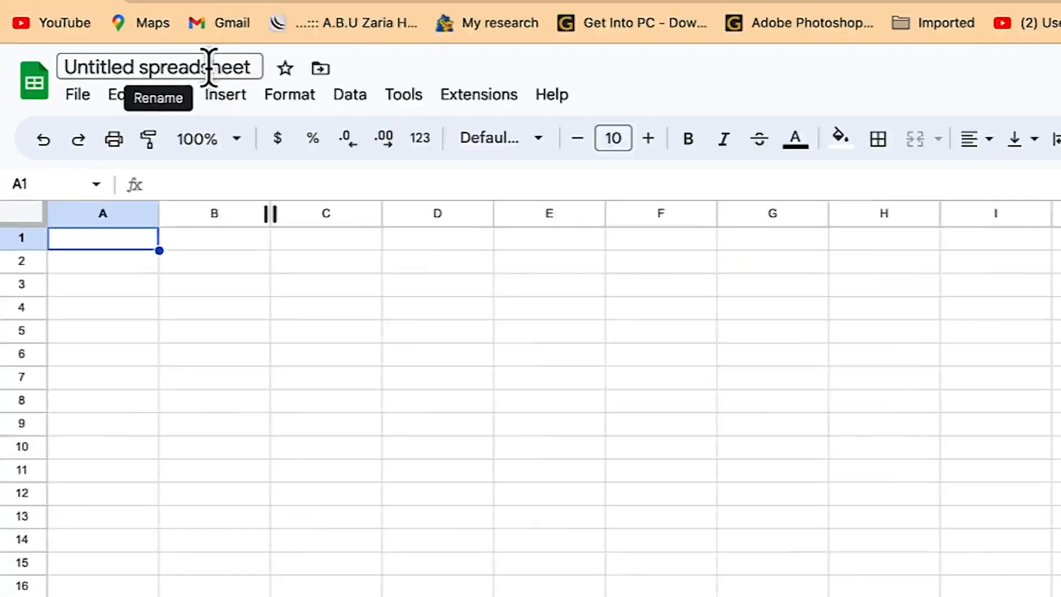
Step: Rename the untitled spreadsheet to "ChatGPT in sheets"
left_click(118, 84)
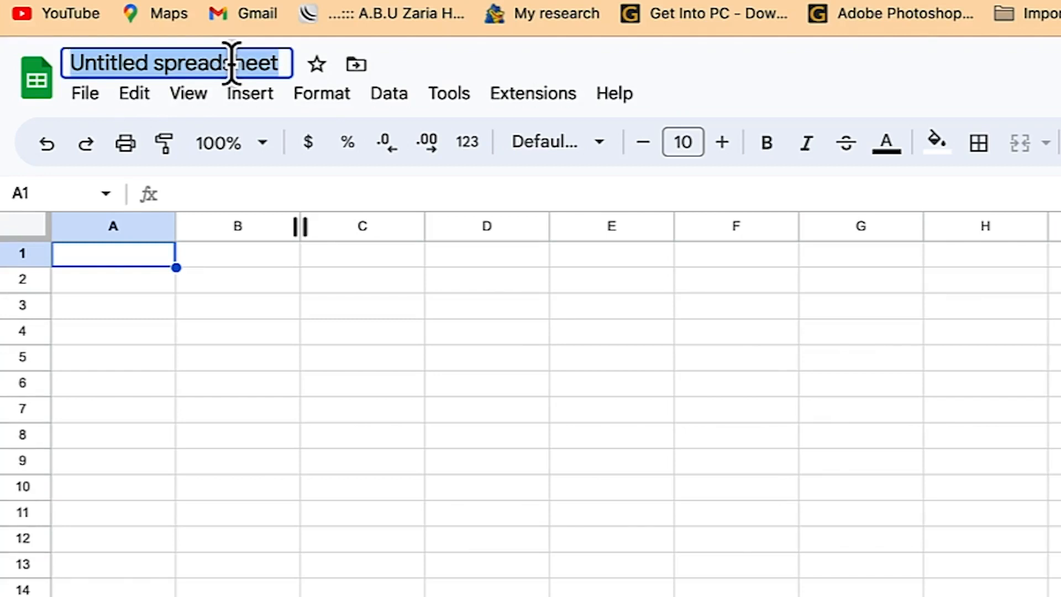
type("C")
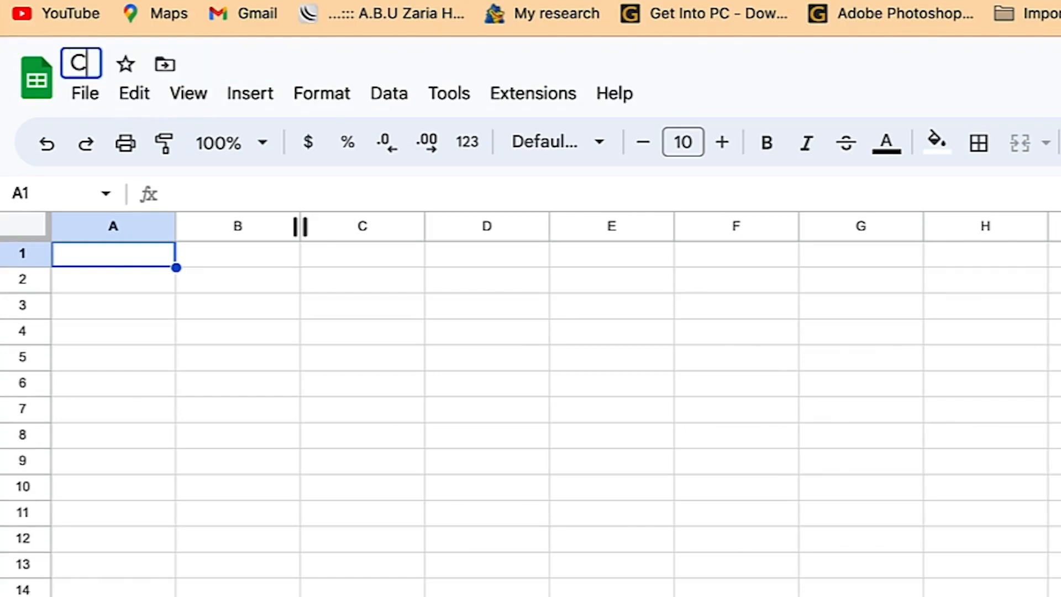
type("hatGPT in sheets")
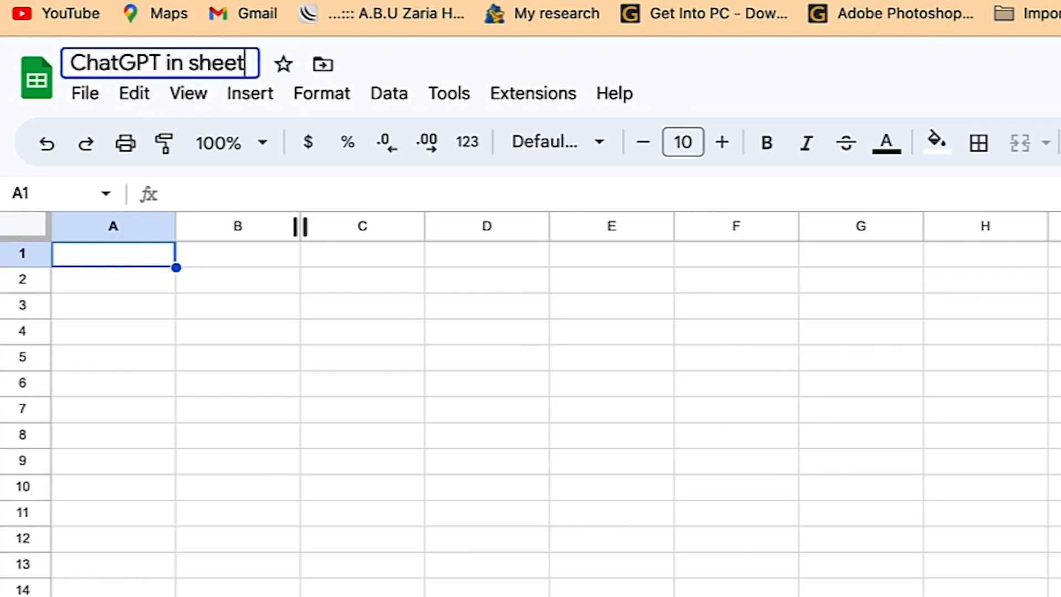
left_click(589, 367)
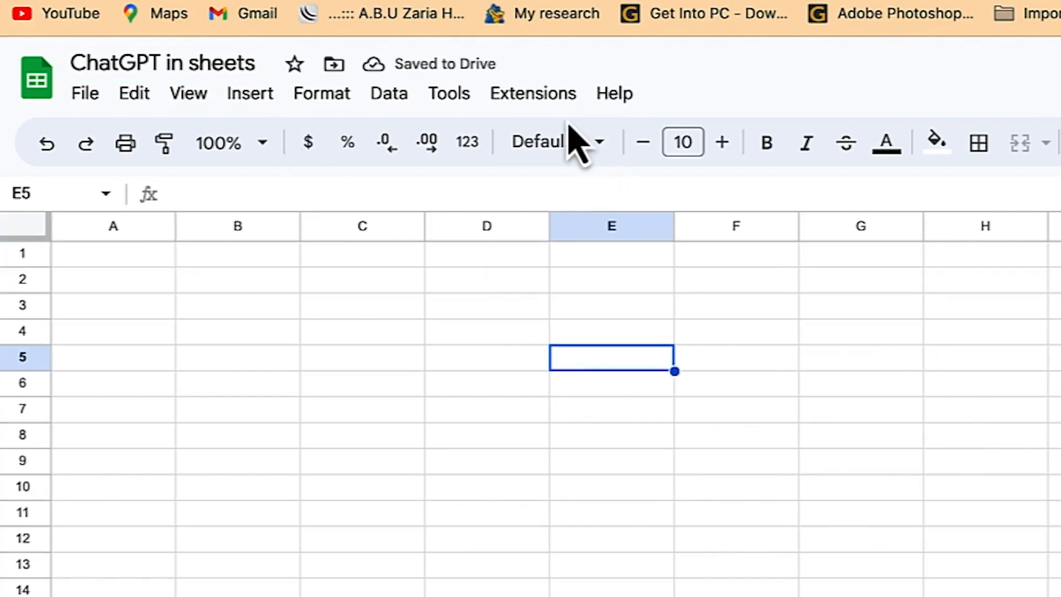
Step: Open the Google Workspace Marketplace to get add-ons and browse the apps that work with Sheets
left_click(544, 97)
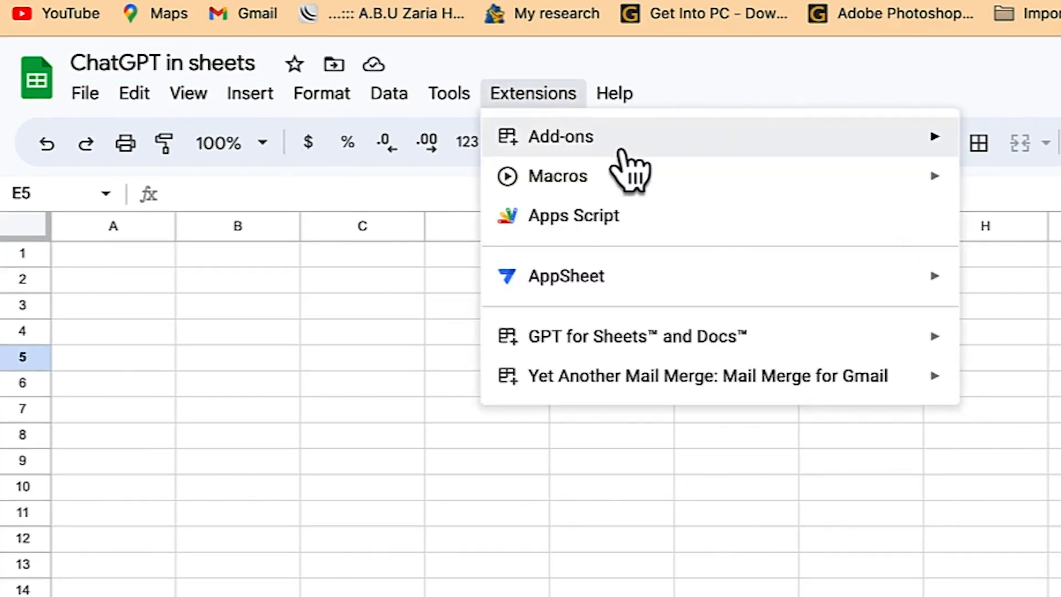
mouse_move(627, 152)
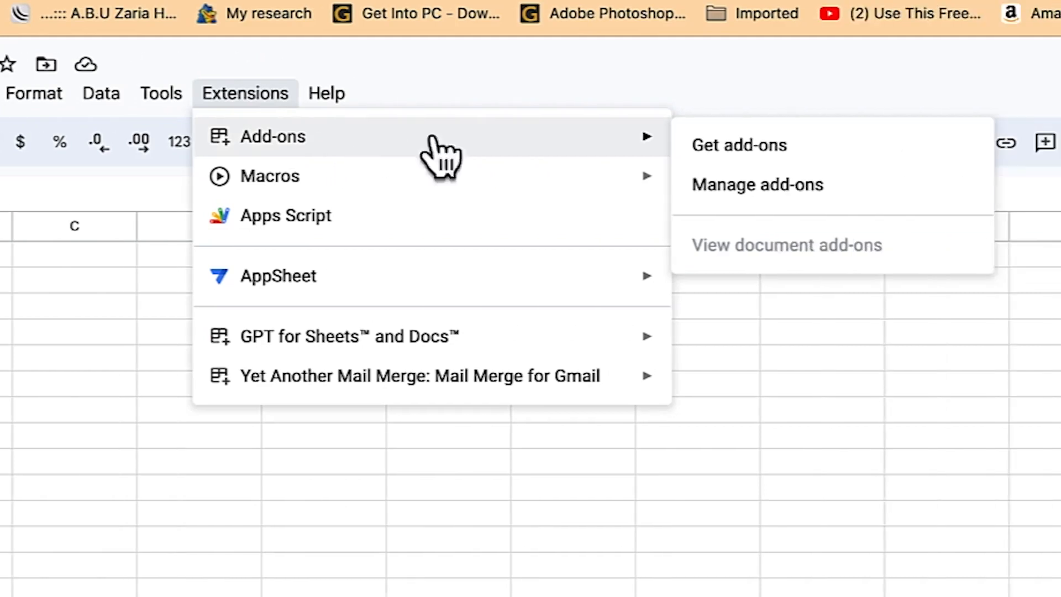
left_click(761, 160)
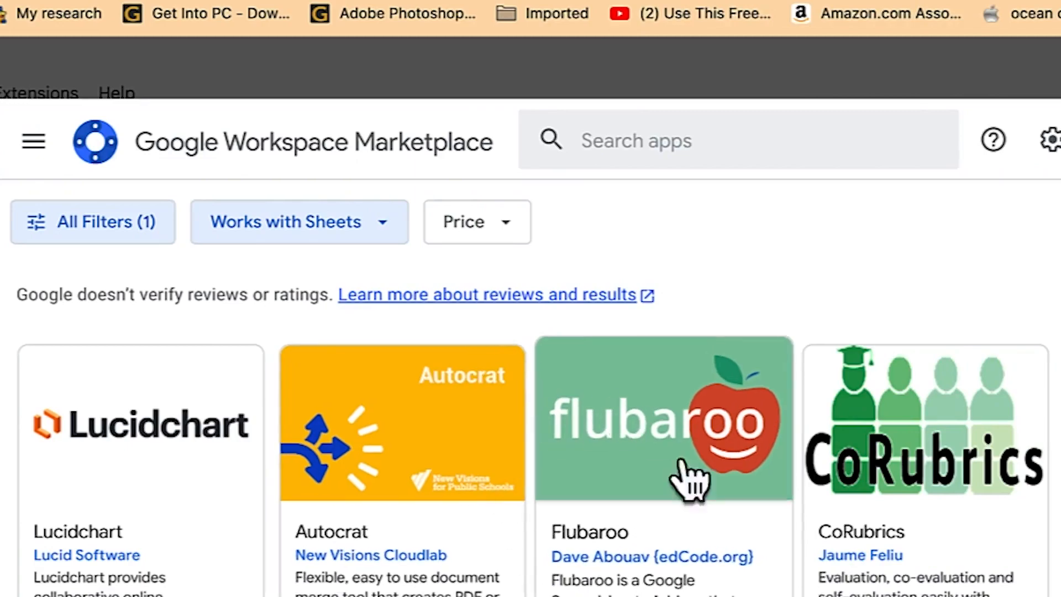
scroll(867, 484, "down", 15)
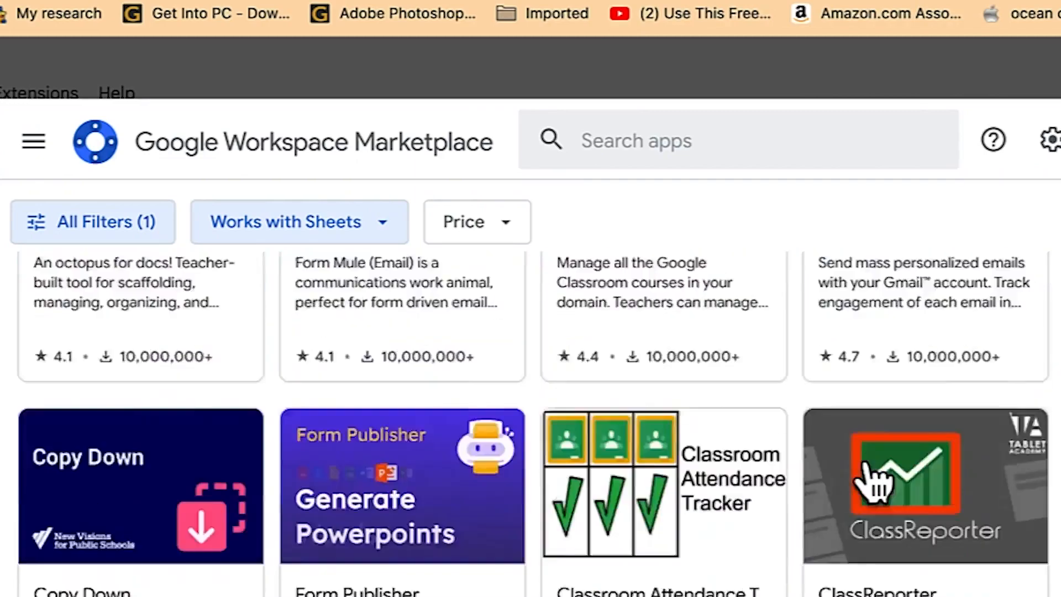
scroll(874, 481, "up", 7)
scroll(873, 484, "up", 5)
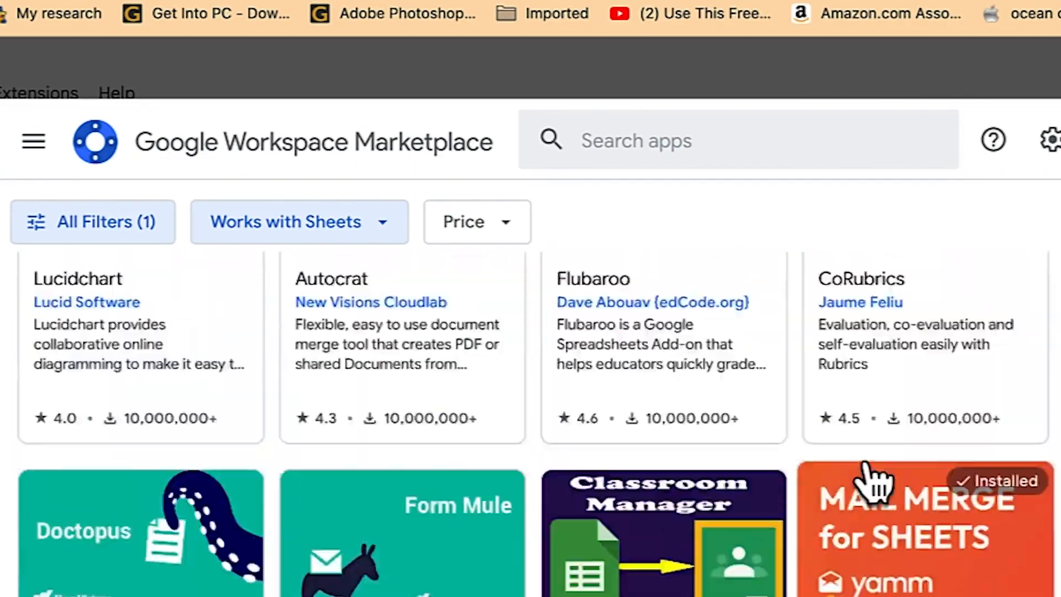
Step: Search the marketplace for "gpt" and open the GPT for Sheets and Docs listing by Talarian
left_click(790, 141)
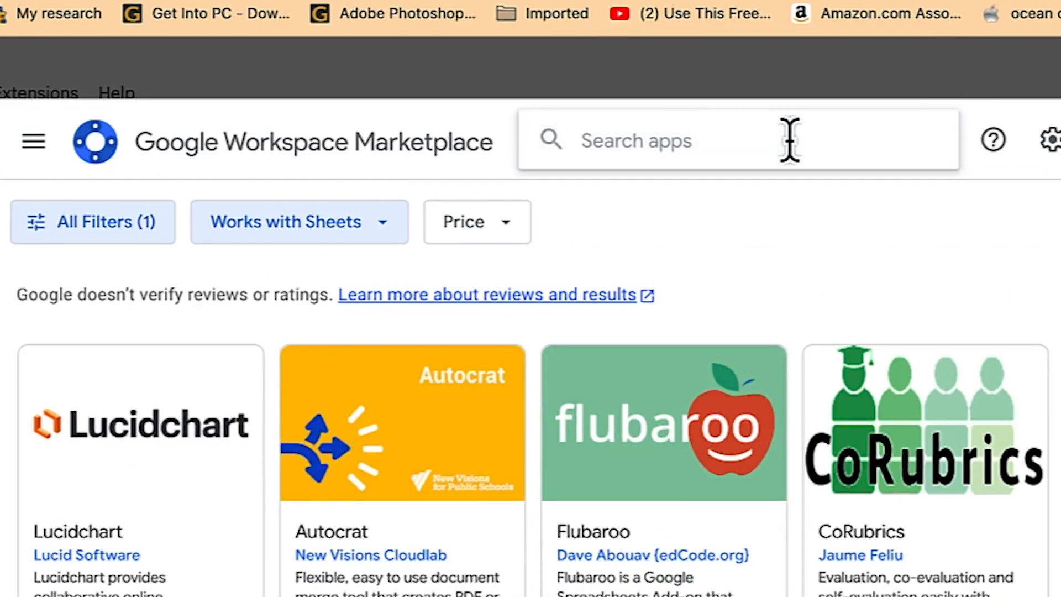
type("gpt")
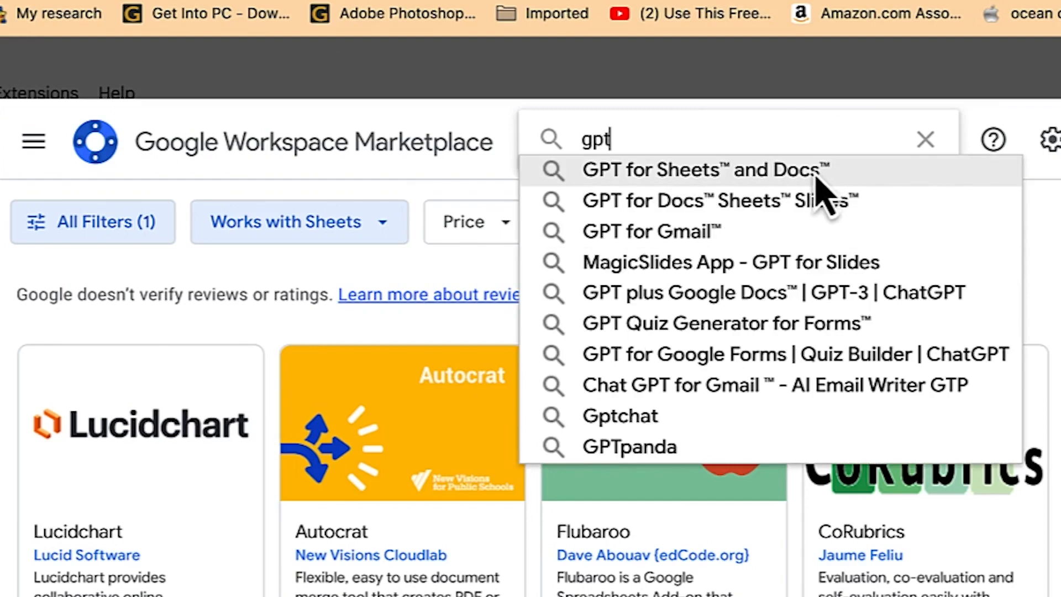
left_click(797, 177)
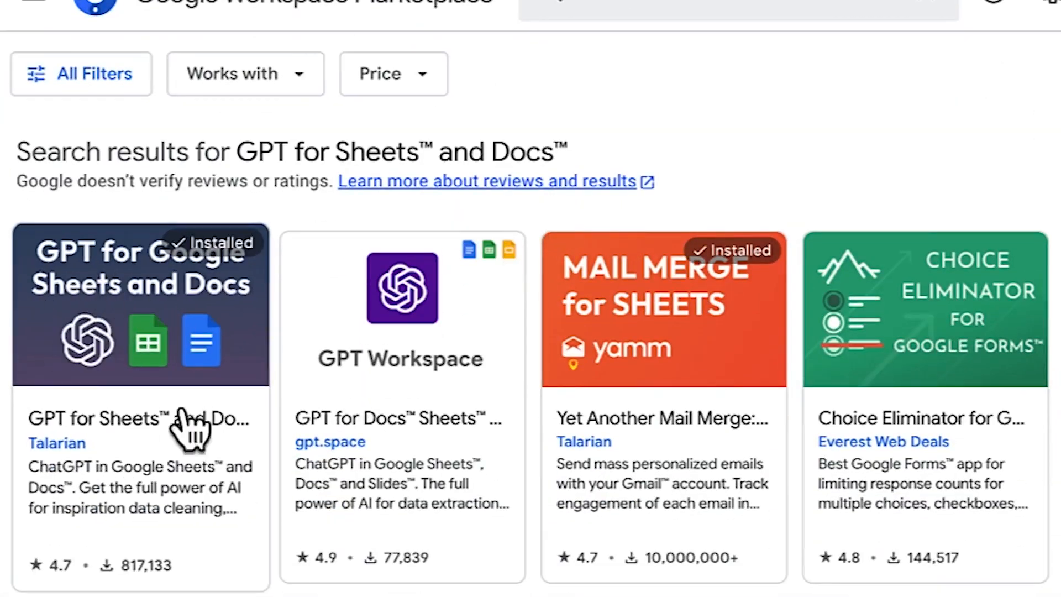
left_click(88, 348)
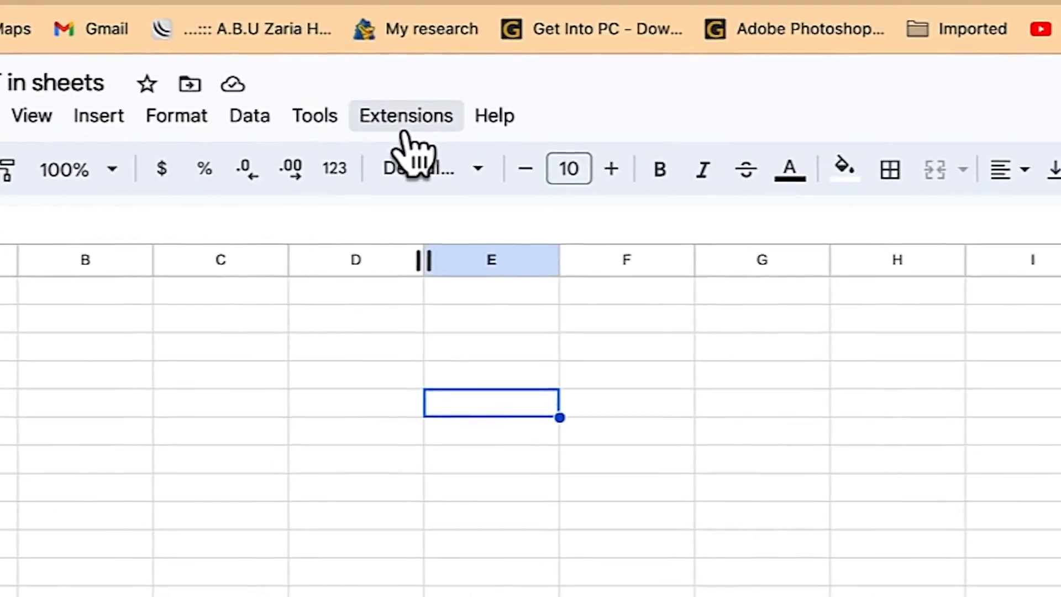
Step: Open the API key settings of the GPT for Sheets and Docs add-on
left_click(263, 101)
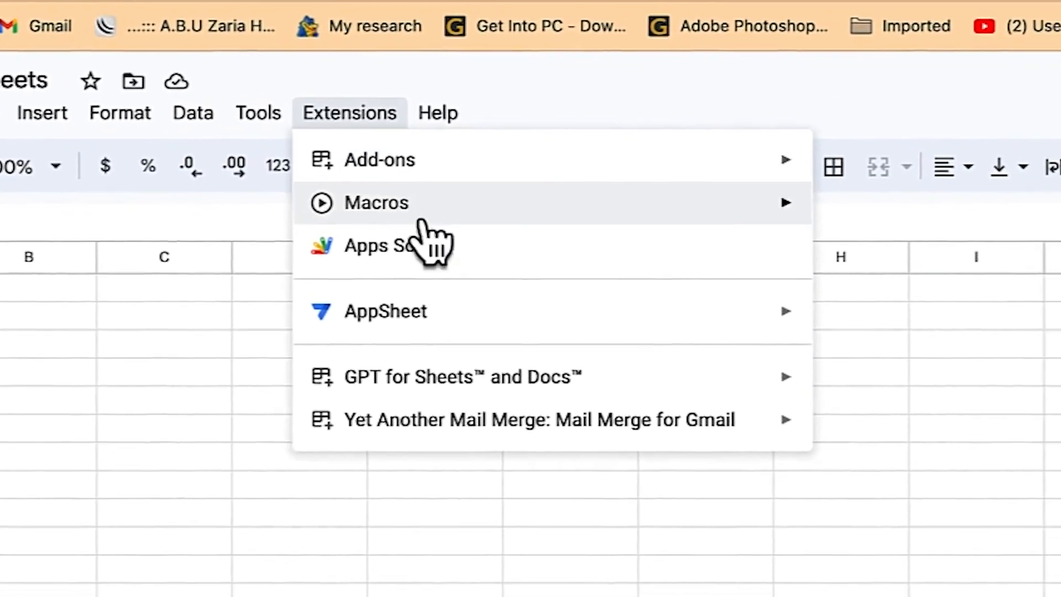
mouse_move(488, 383)
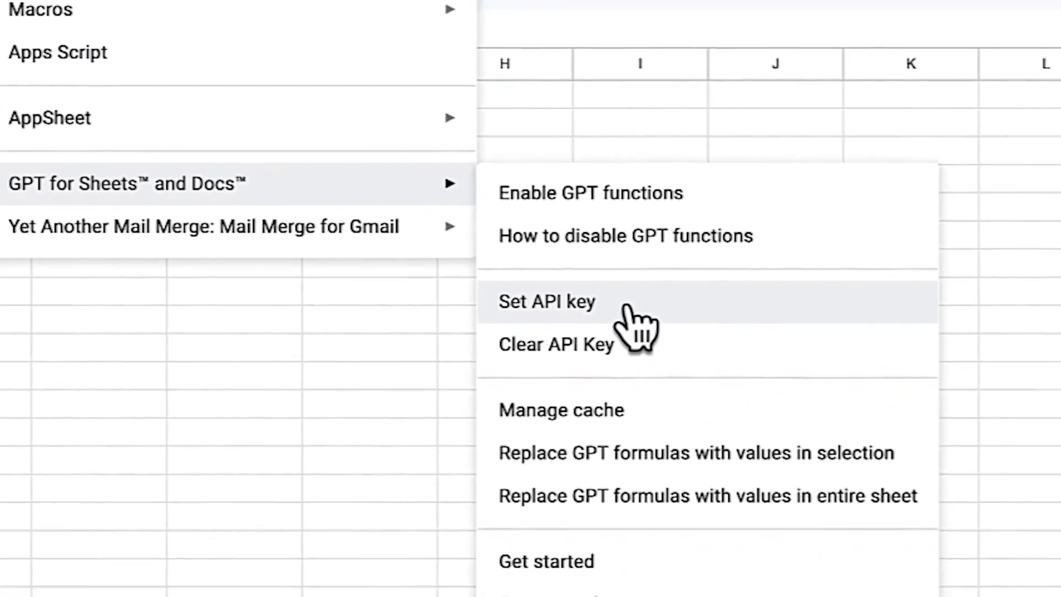
left_click(680, 347)
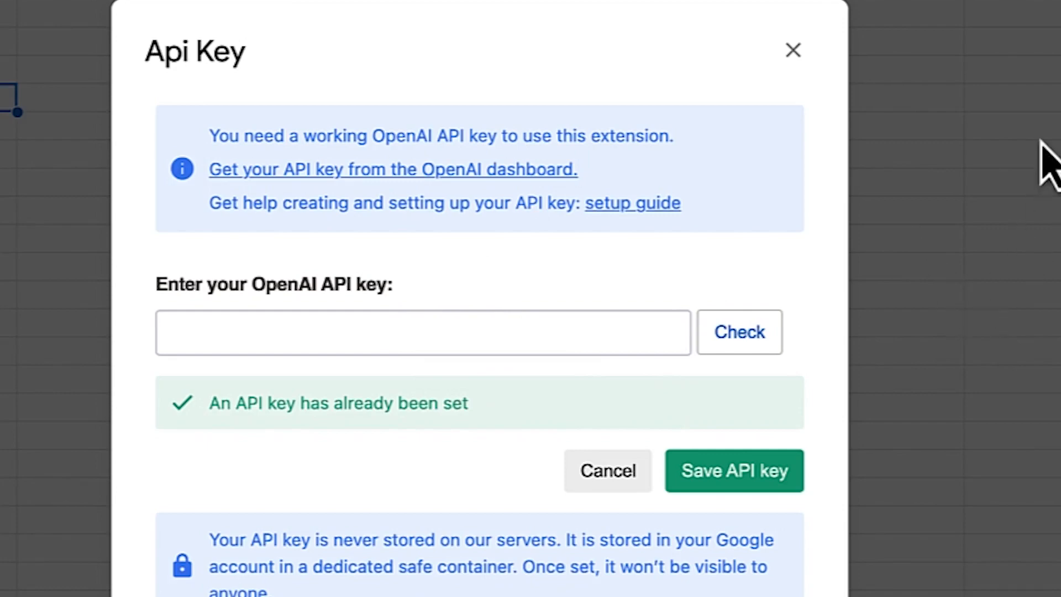
Step: Go to the OpenAI dashboard, create a new secret API key and copy it
left_click(459, 172)
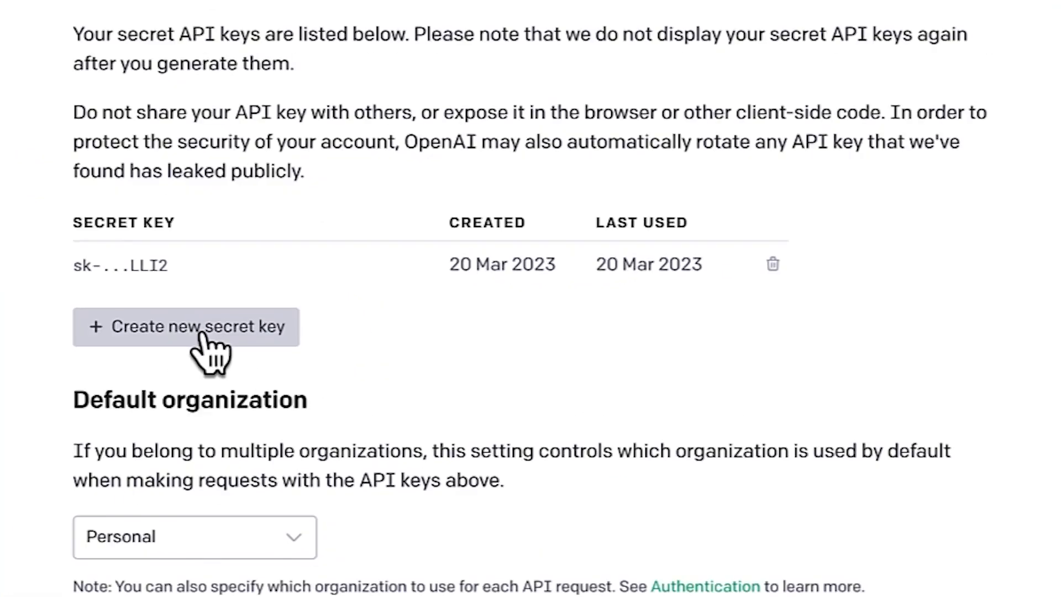
left_click(202, 333)
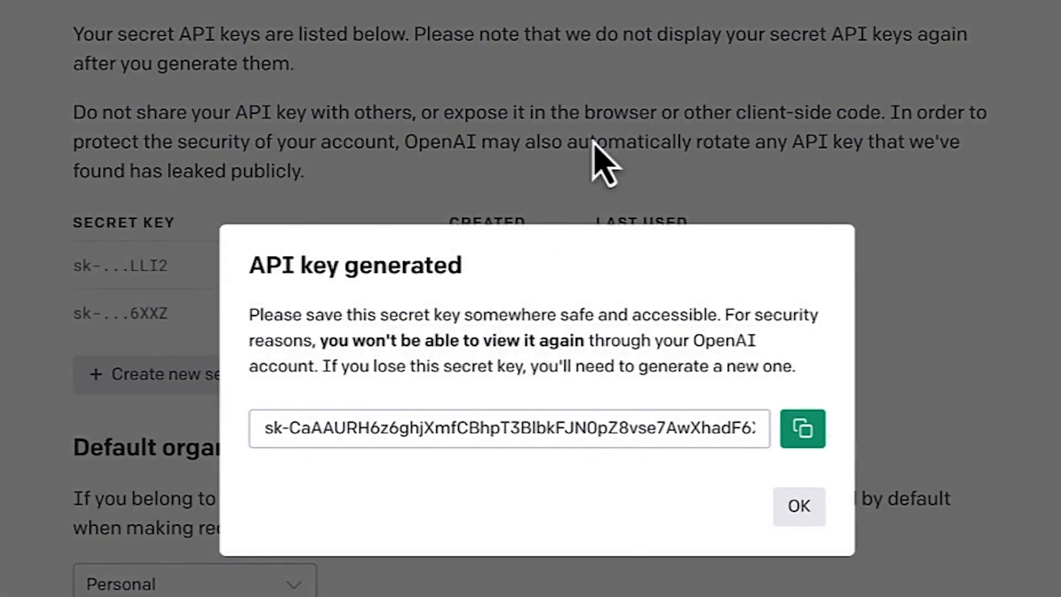
left_click(815, 438)
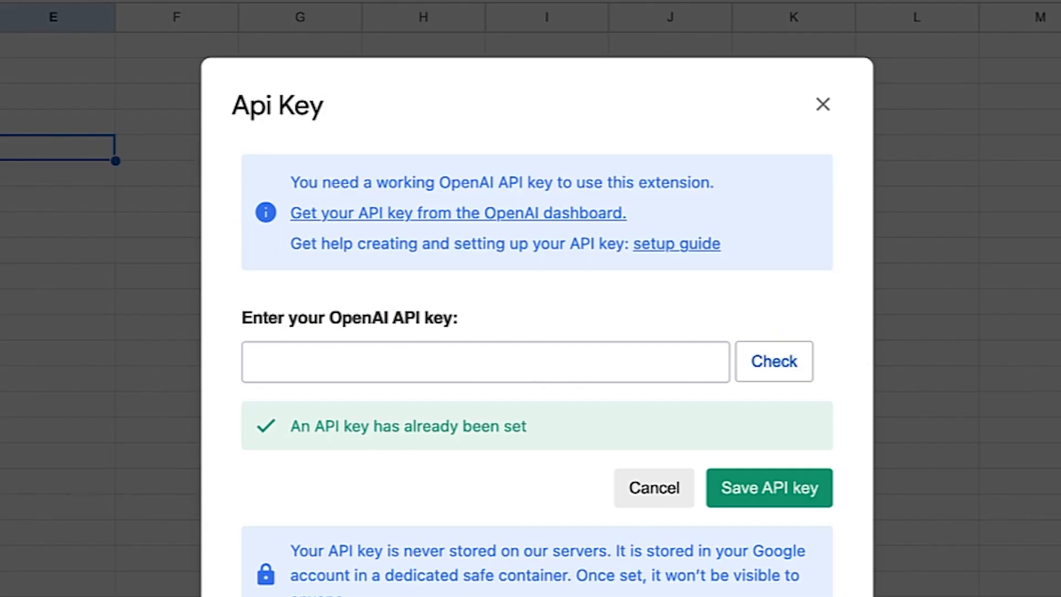
Step: Paste the OpenAI API key into the add-on's key field, check its validity and save it
left_click(568, 369)
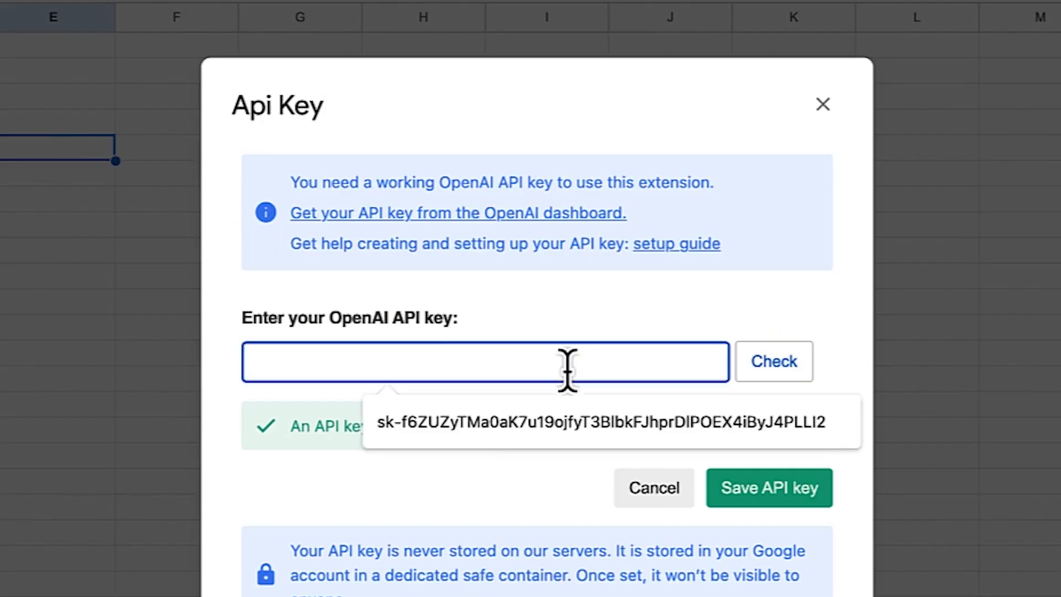
key("ctrl+v")
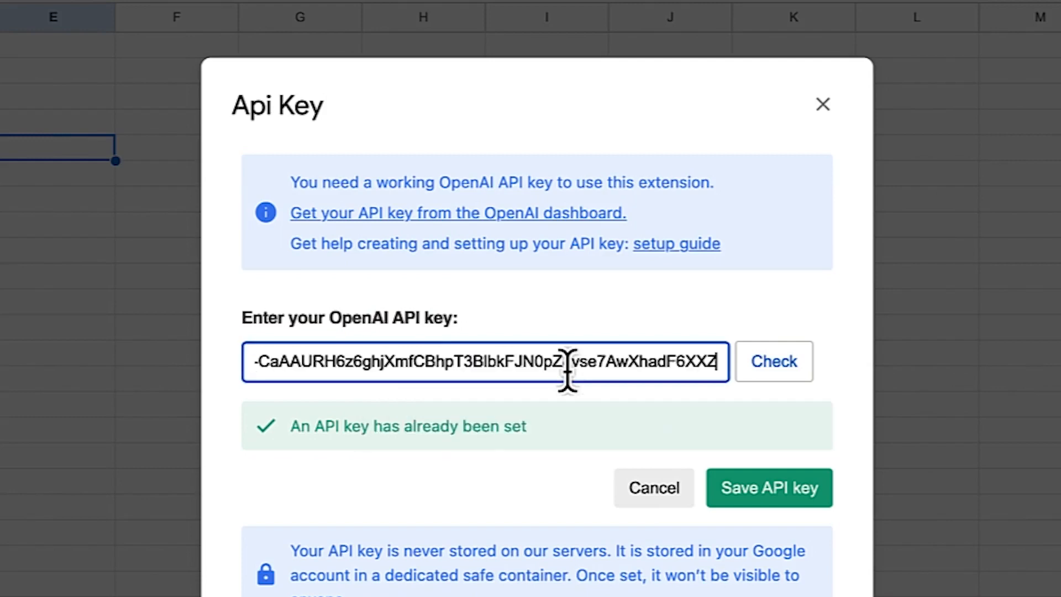
left_click(780, 375)
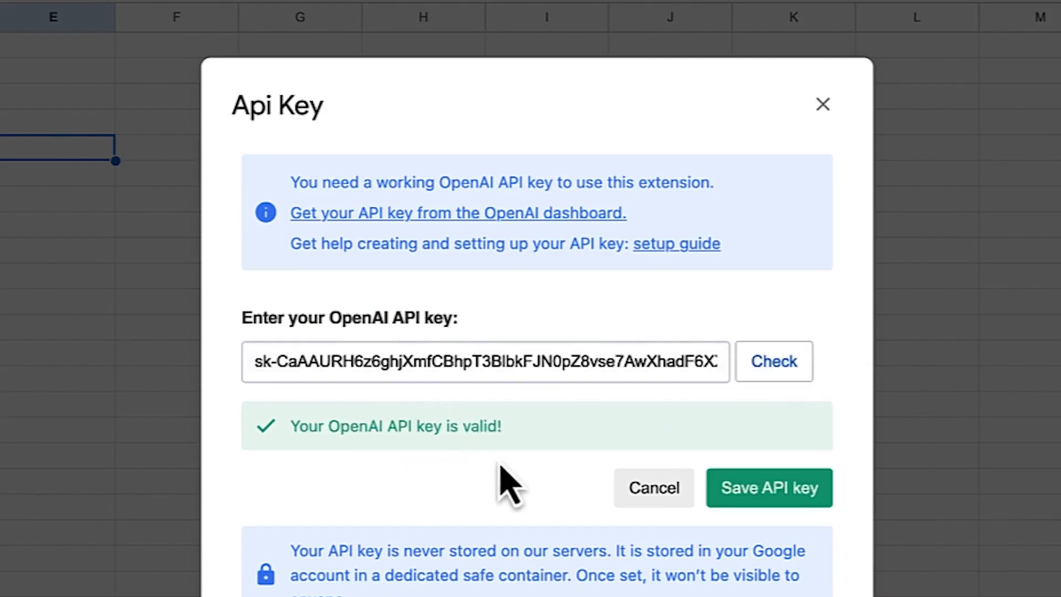
left_click(796, 506)
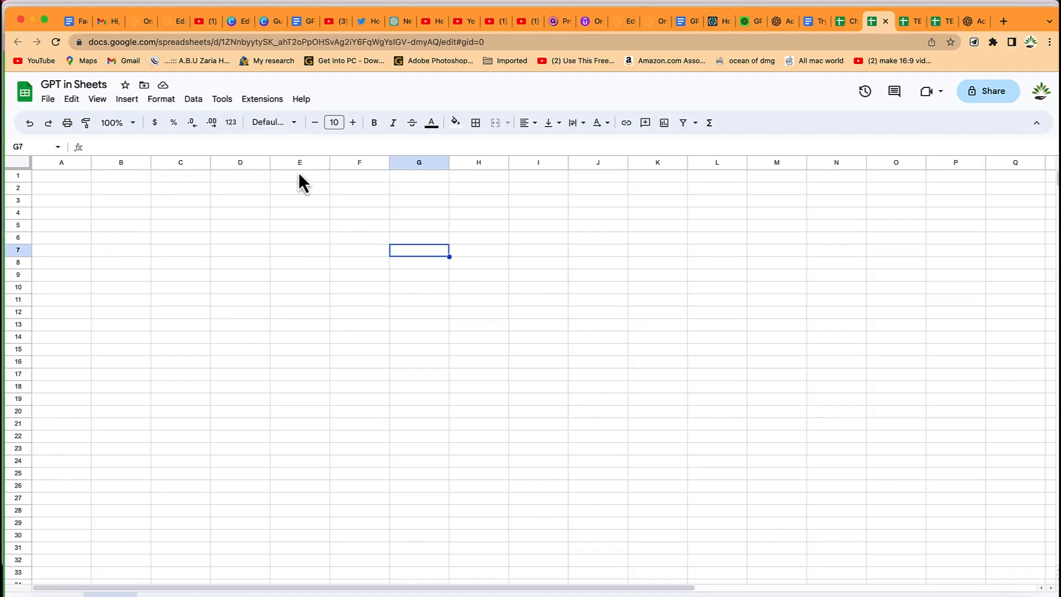
Step: Open the examples spreadsheet supplied with the GPT for Sheets and Docs add-on
left_click(265, 100)
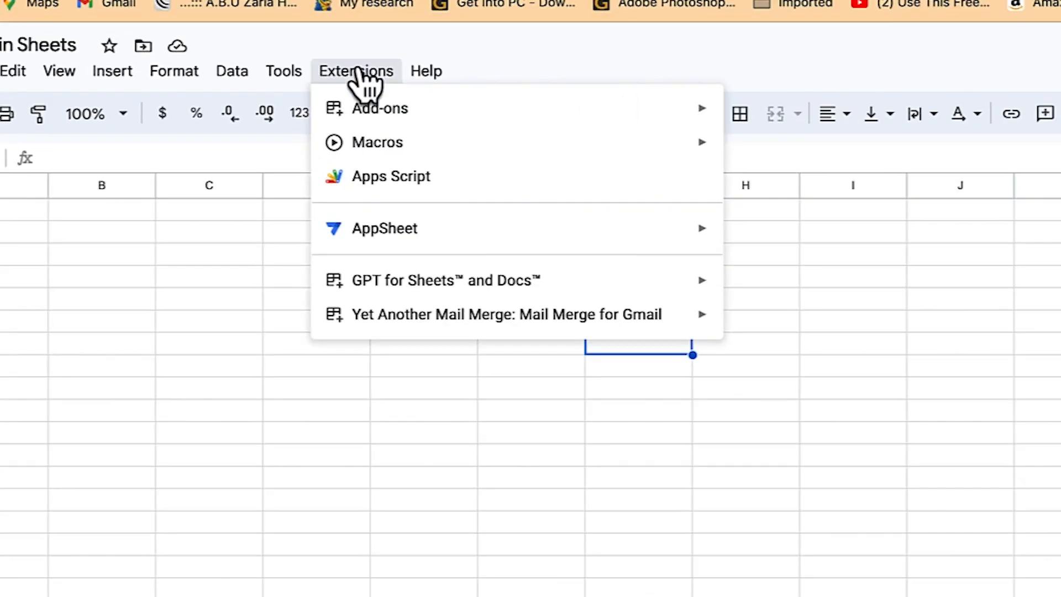
mouse_move(434, 276)
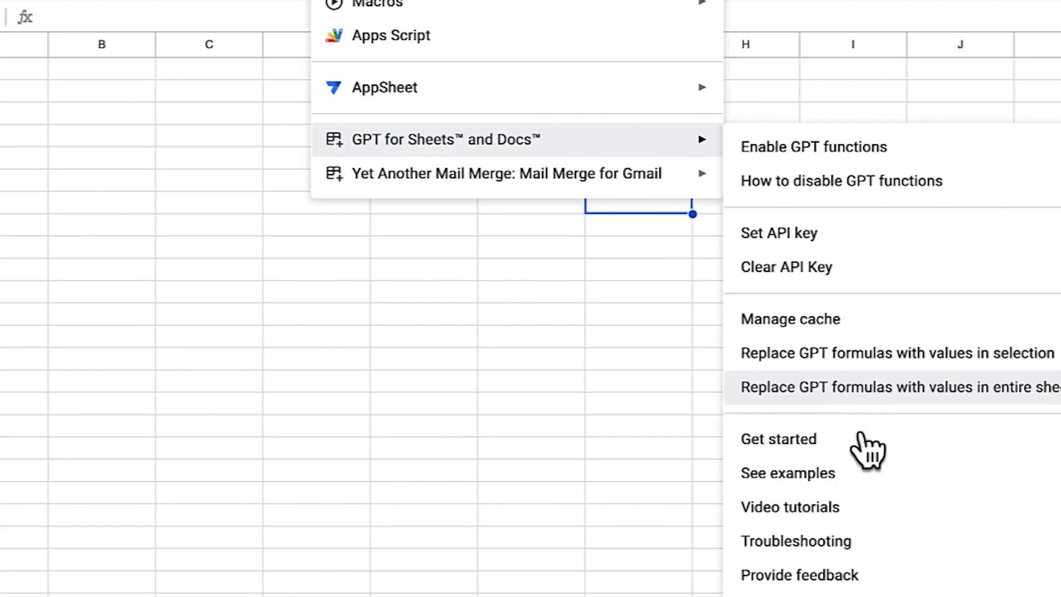
left_click(865, 479)
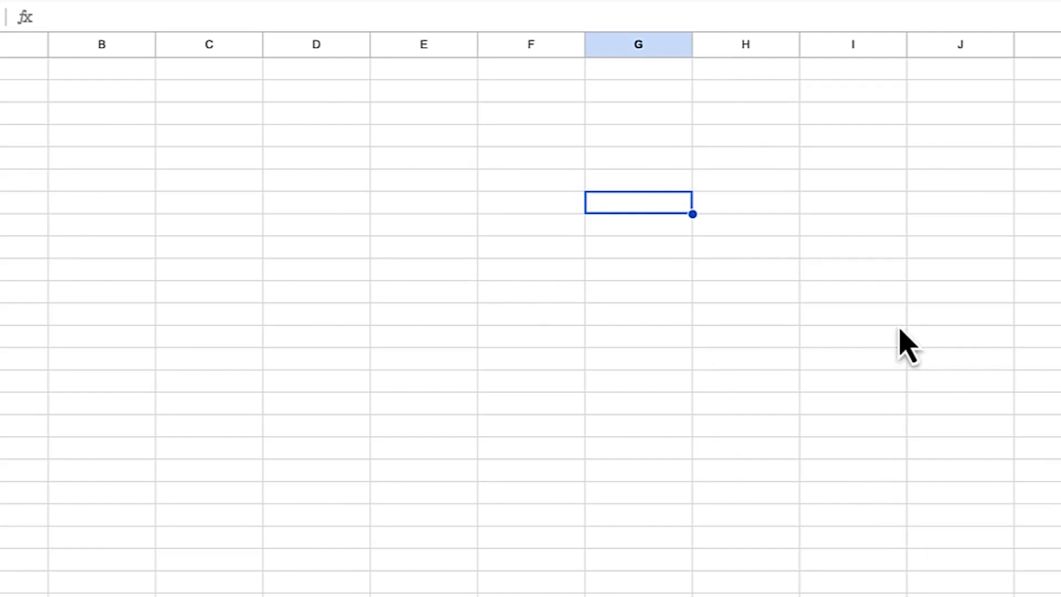
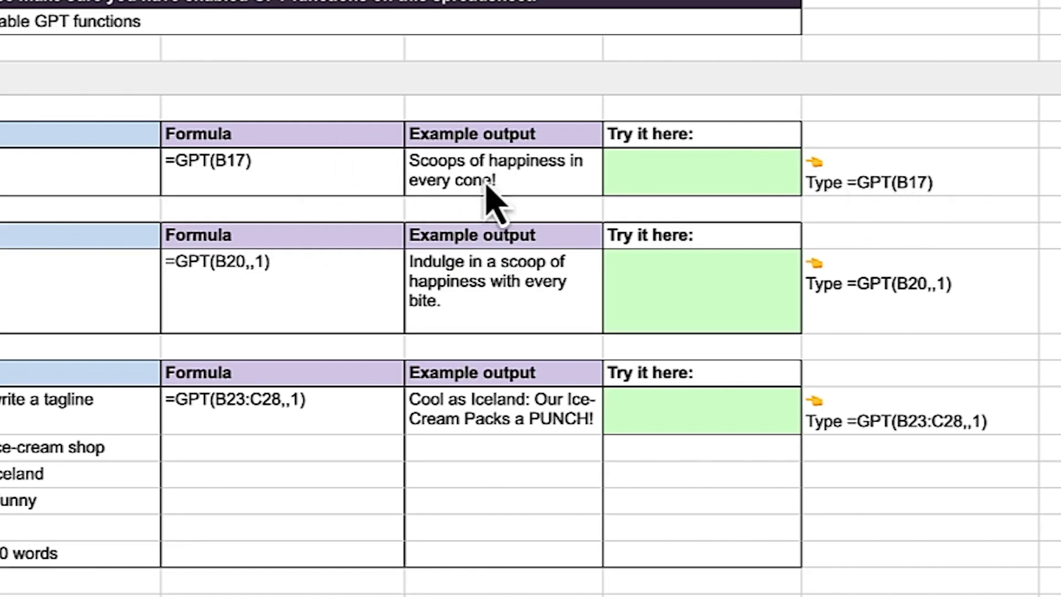
Step: Examine the GPT formulas and sample outputs on the Simple examples and Copywriting examples sheets
scroll(191, 271, "down", 15)
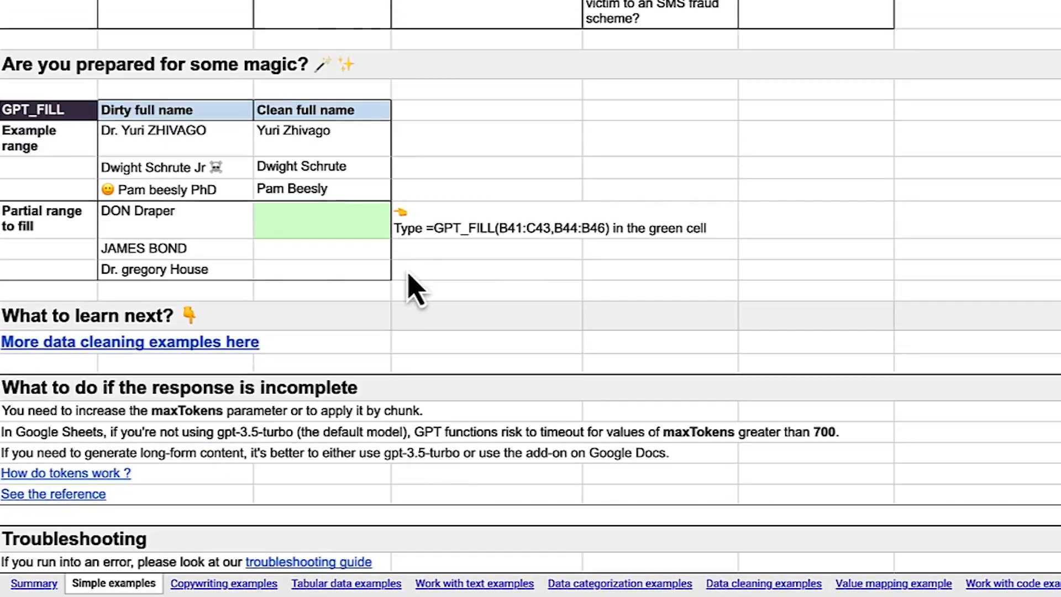
scroll(410, 274, "up", 10)
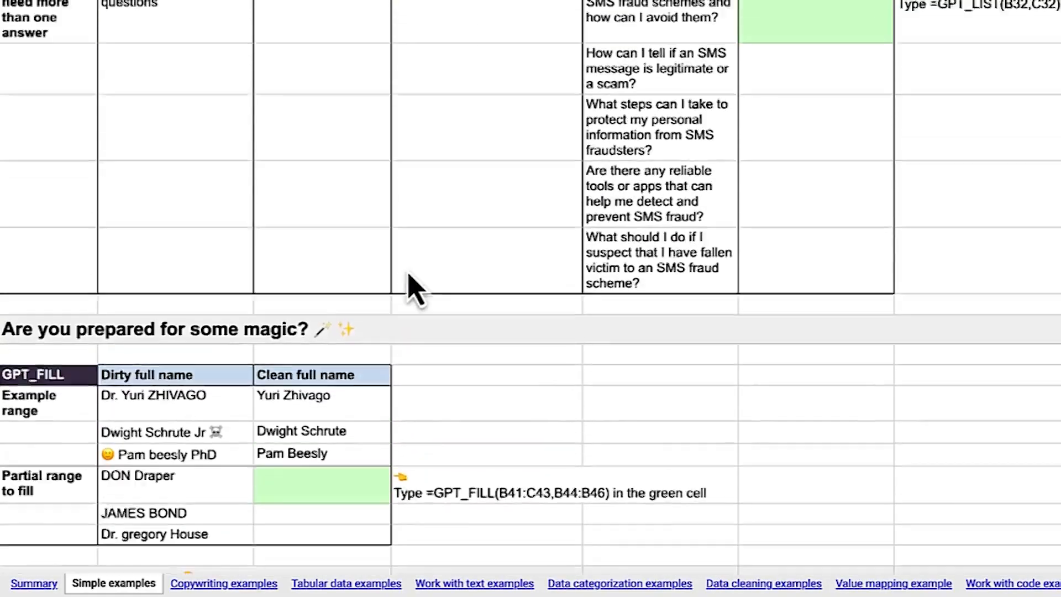
scroll(412, 285, "up", 5)
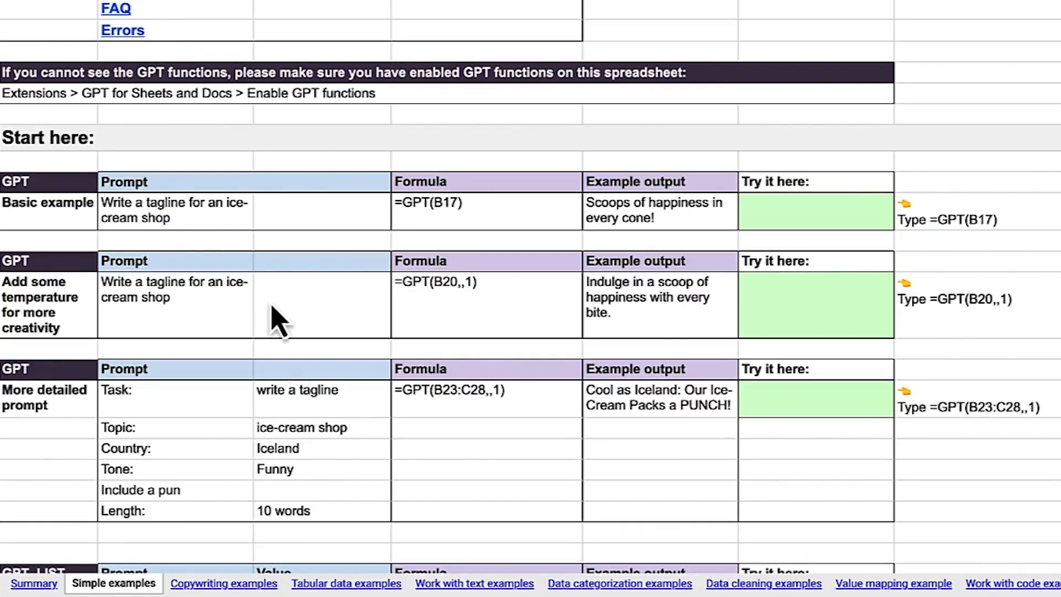
left_click(204, 584)
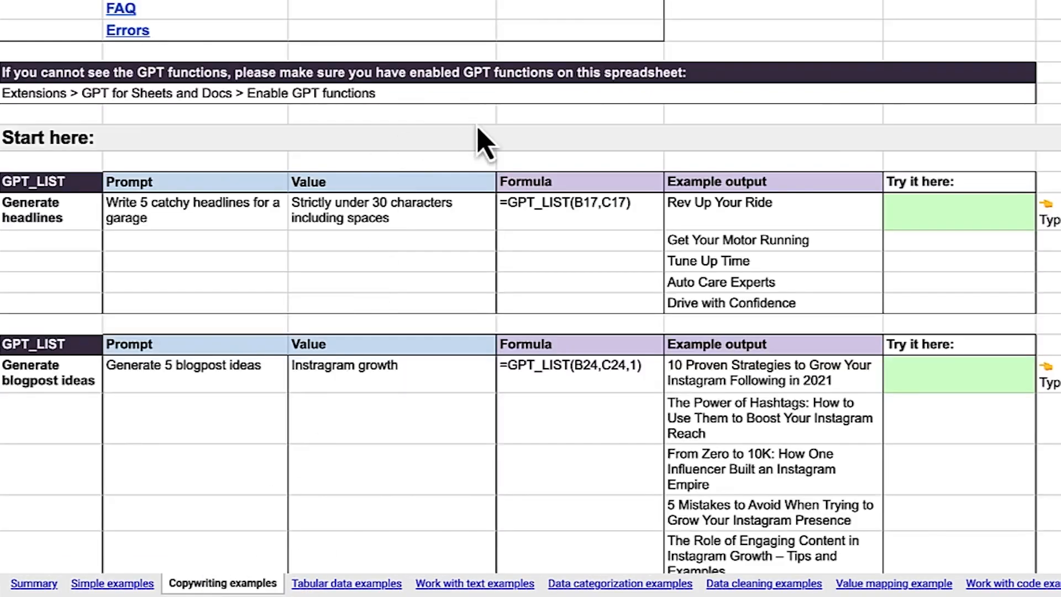
scroll(484, 141, "down", 3)
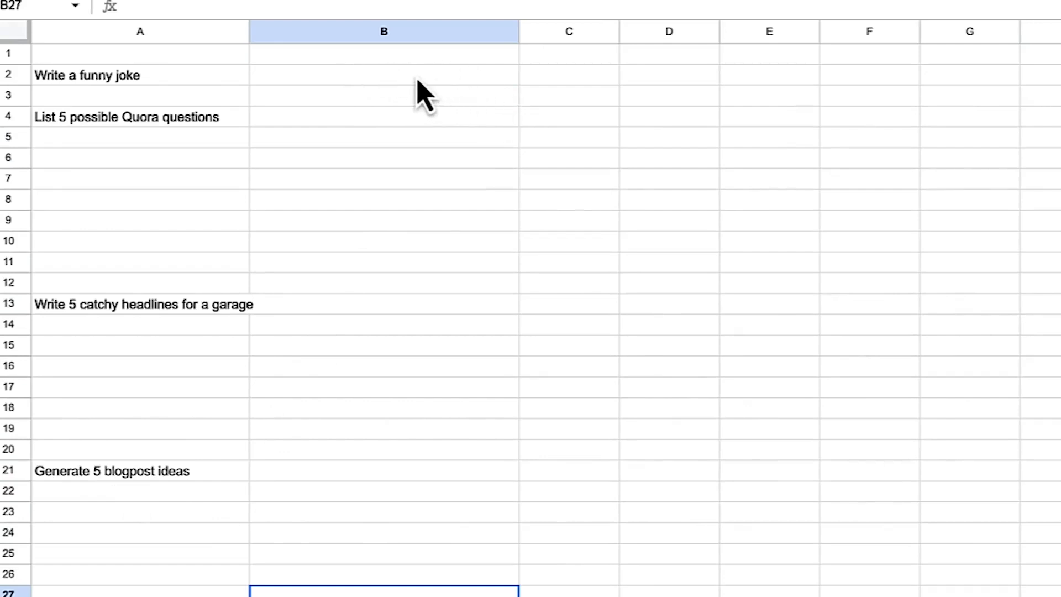
Step: Enter the formula =gpt(A2) in cell B2 to generate a response to the "Write a funny joke" prompt
left_click(357, 77)
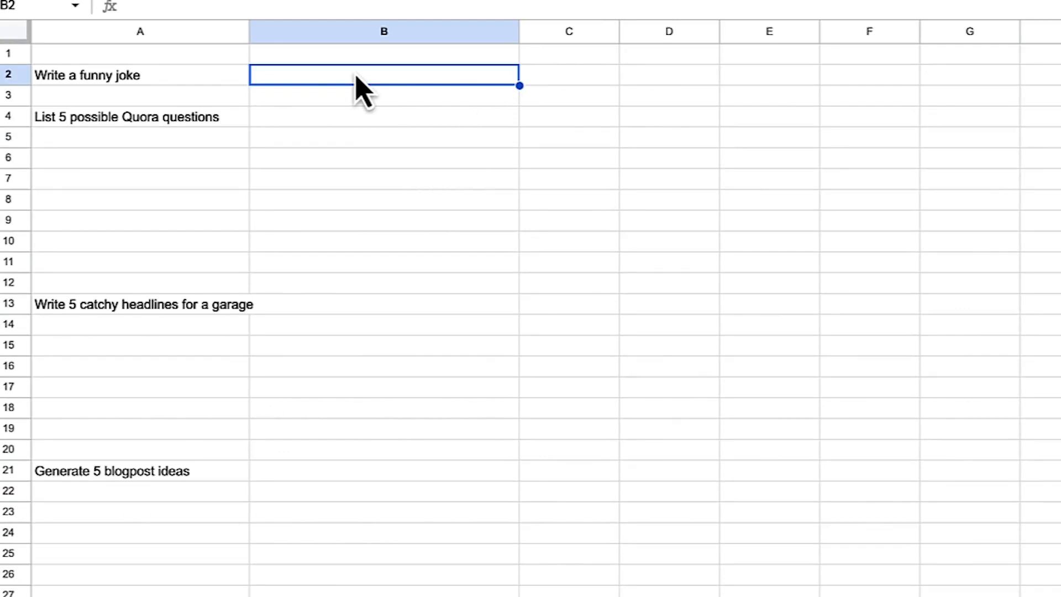
type("=")
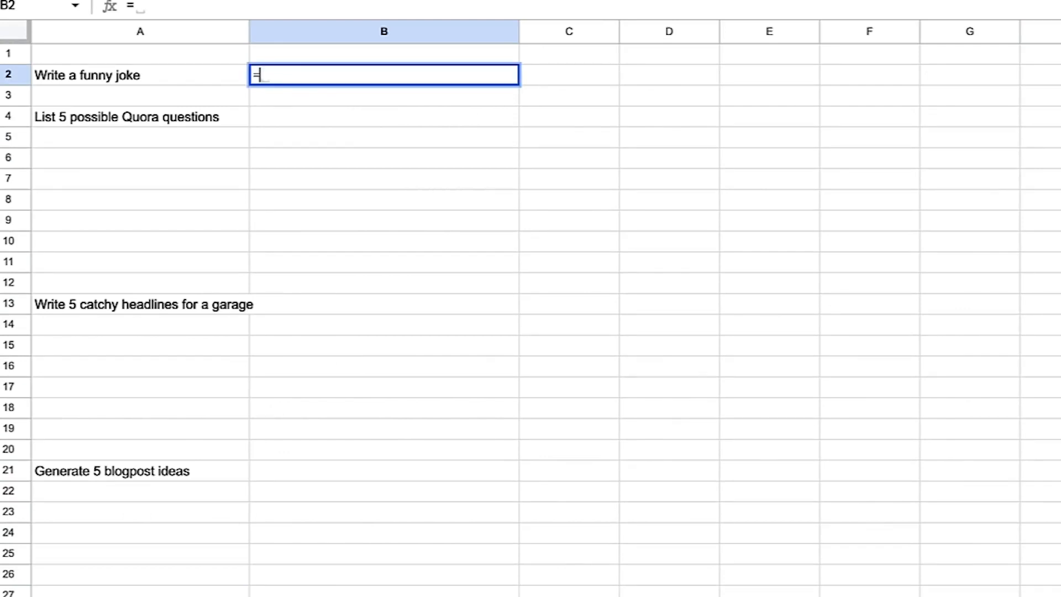
type("gpt")
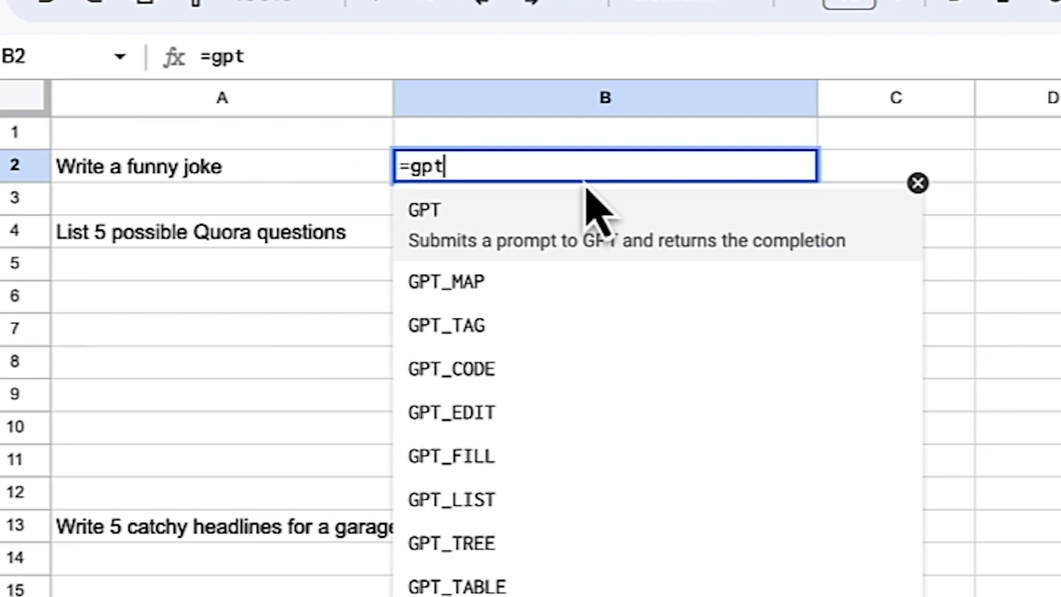
type("(")
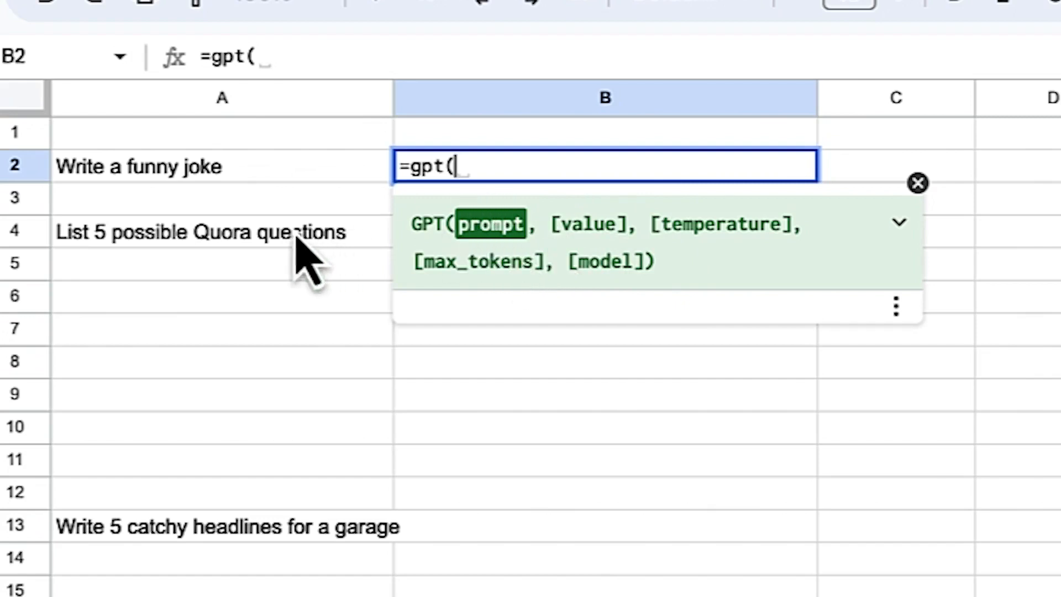
left_click(202, 257)
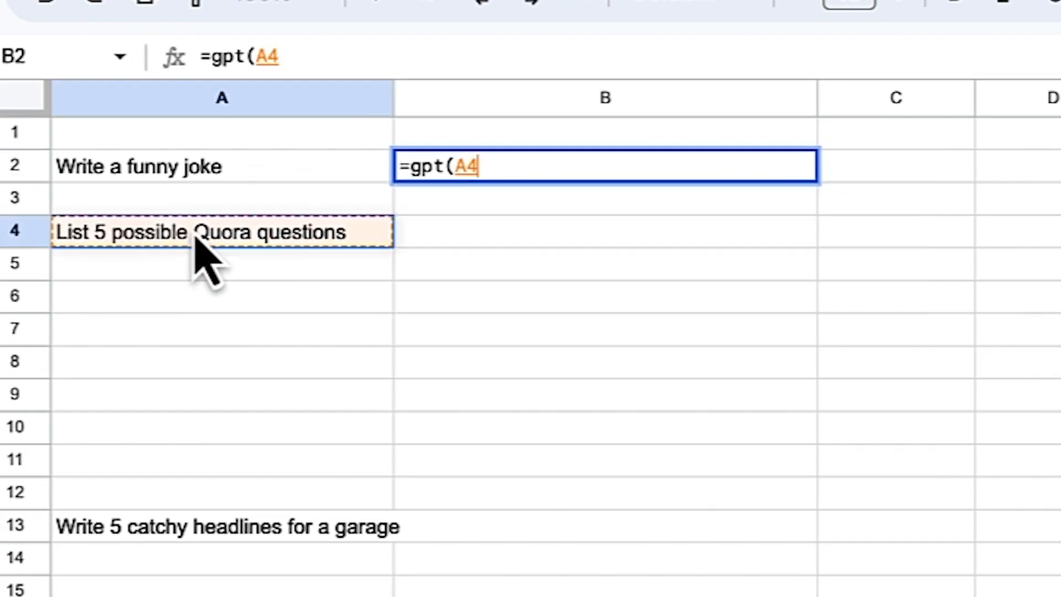
left_click(205, 165)
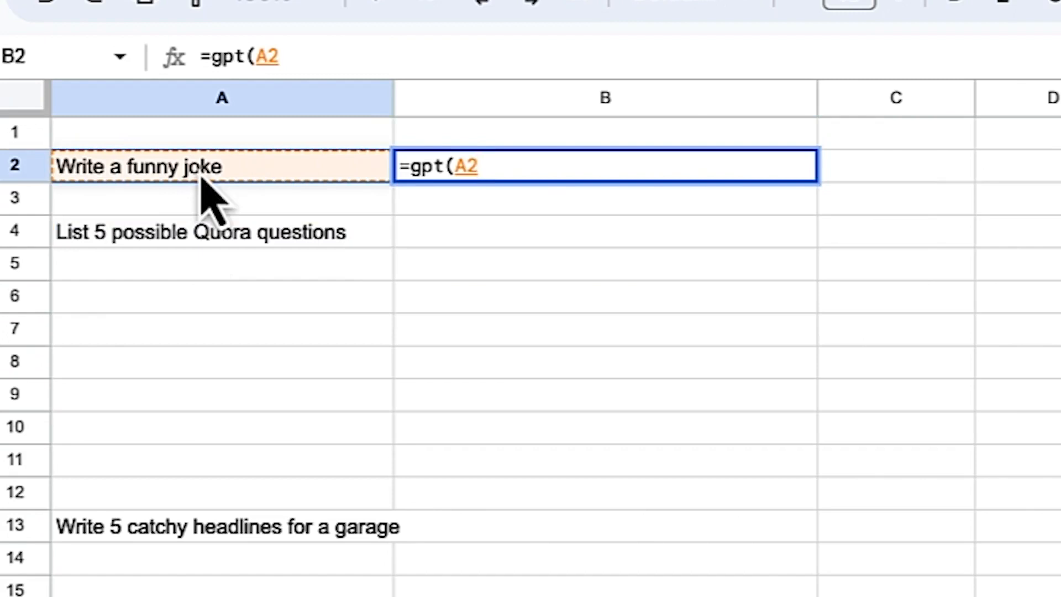
type(")")
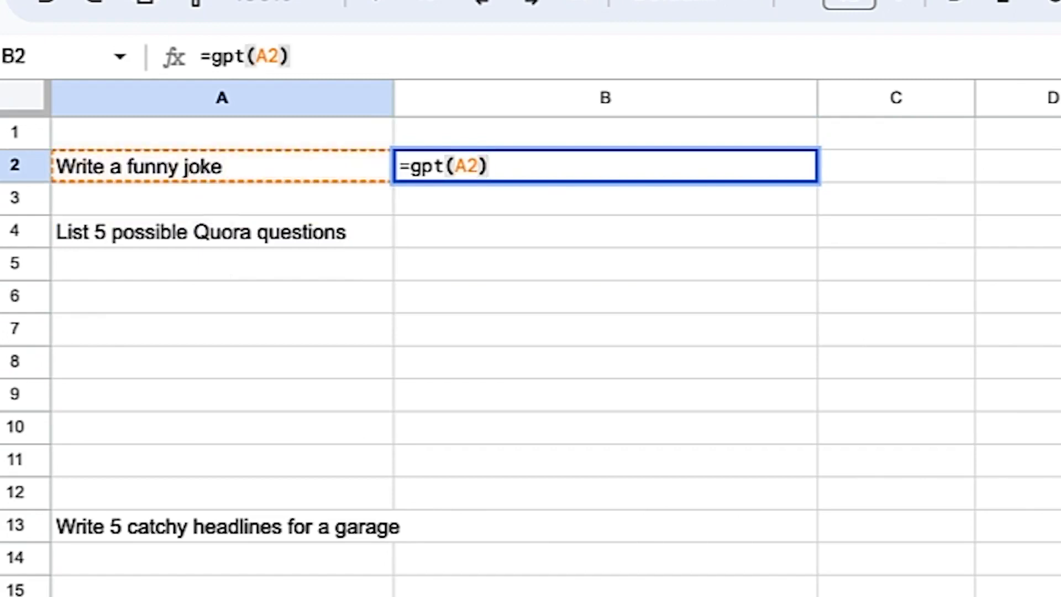
key("Return")
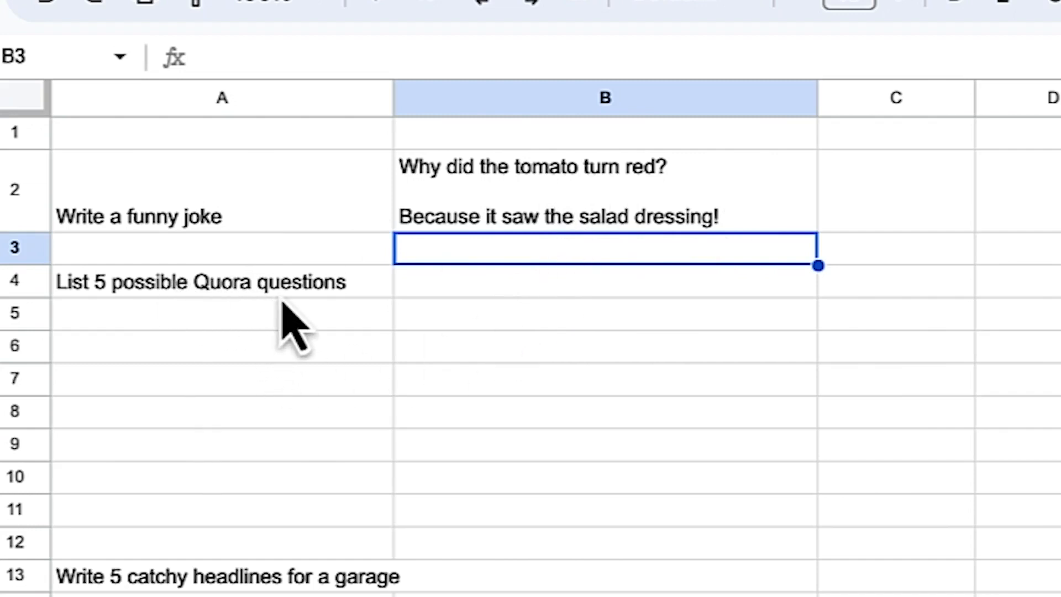
Step: Enter the formula =gpt_list(A4) in cell B4 to generate a list from the Quora questions prompt
left_click(490, 294)
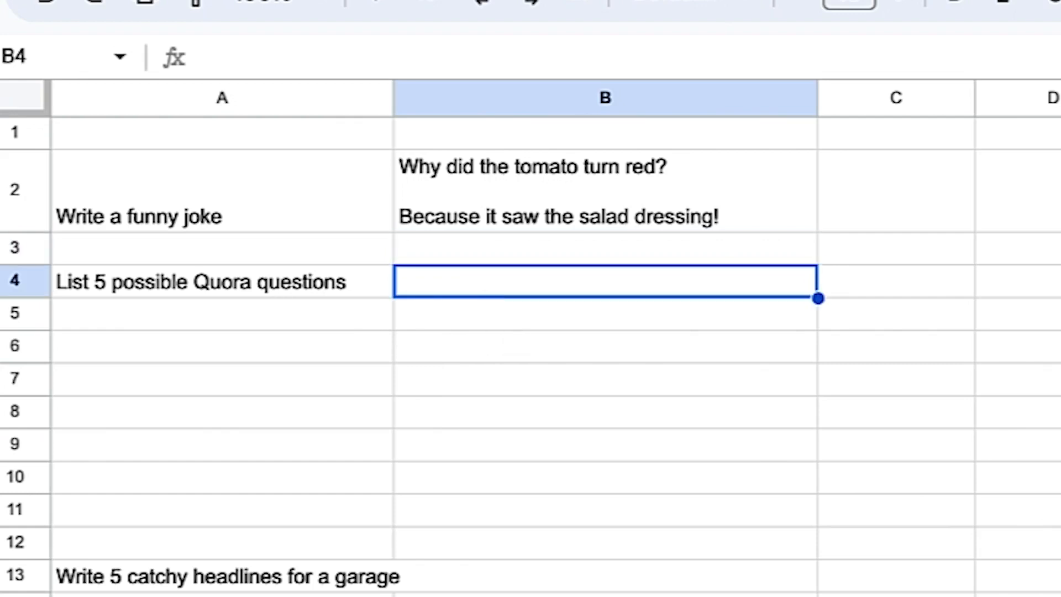
type("=gpt")
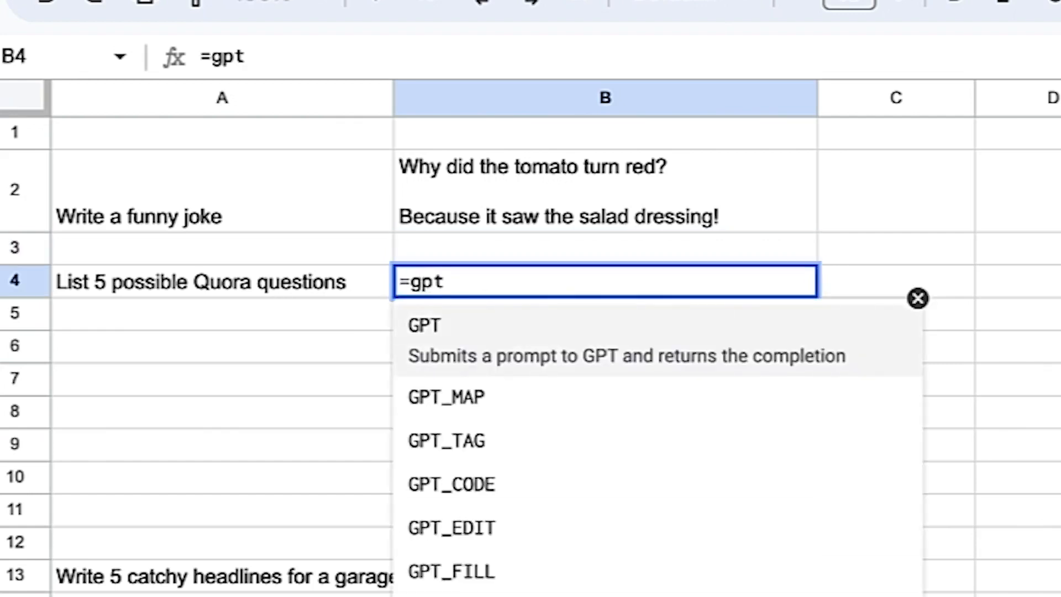
type("_list")
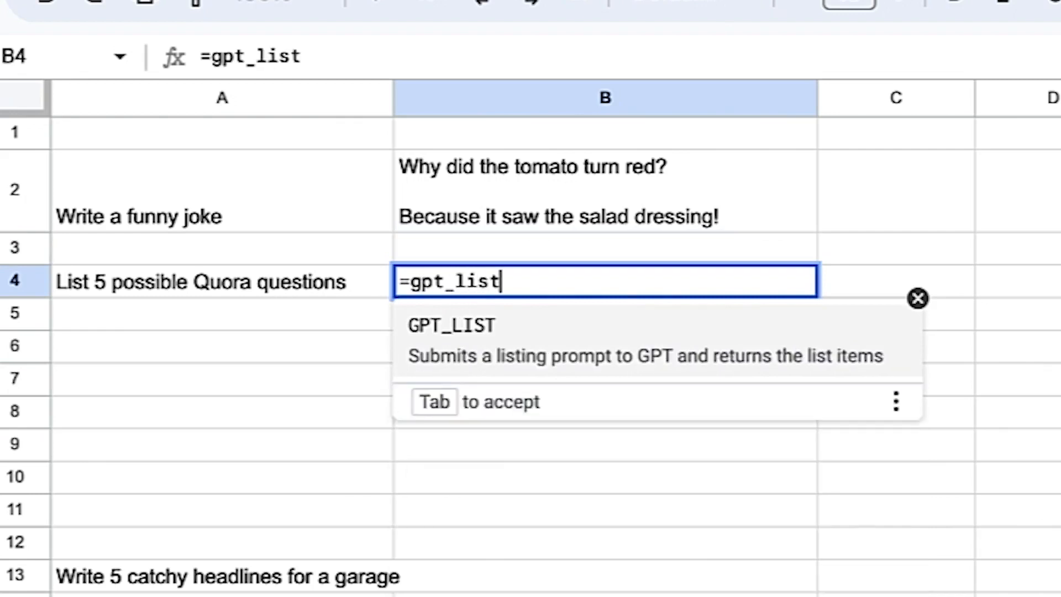
type("(")
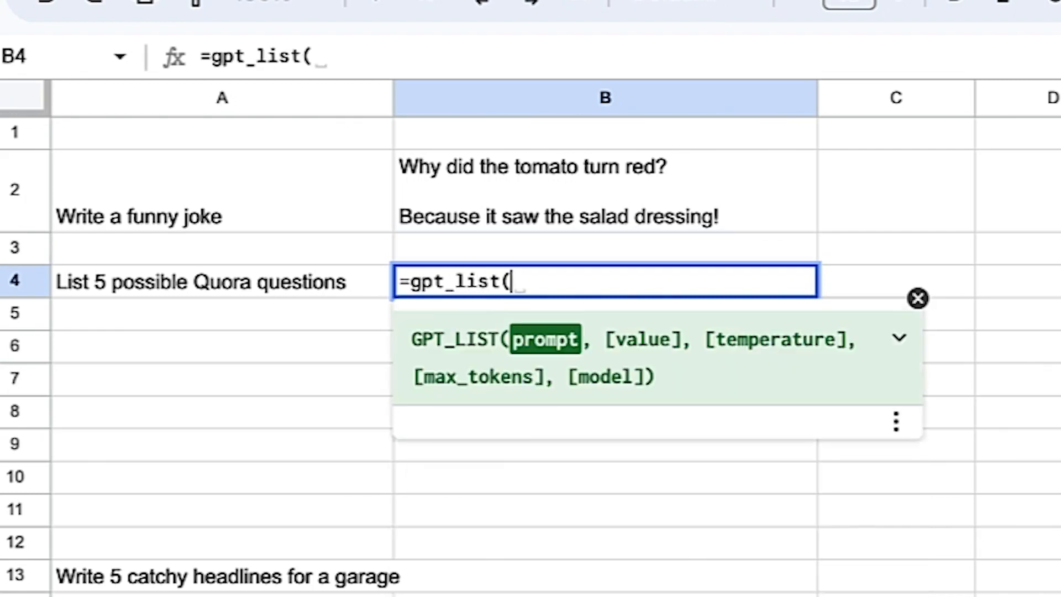
left_click(230, 293)
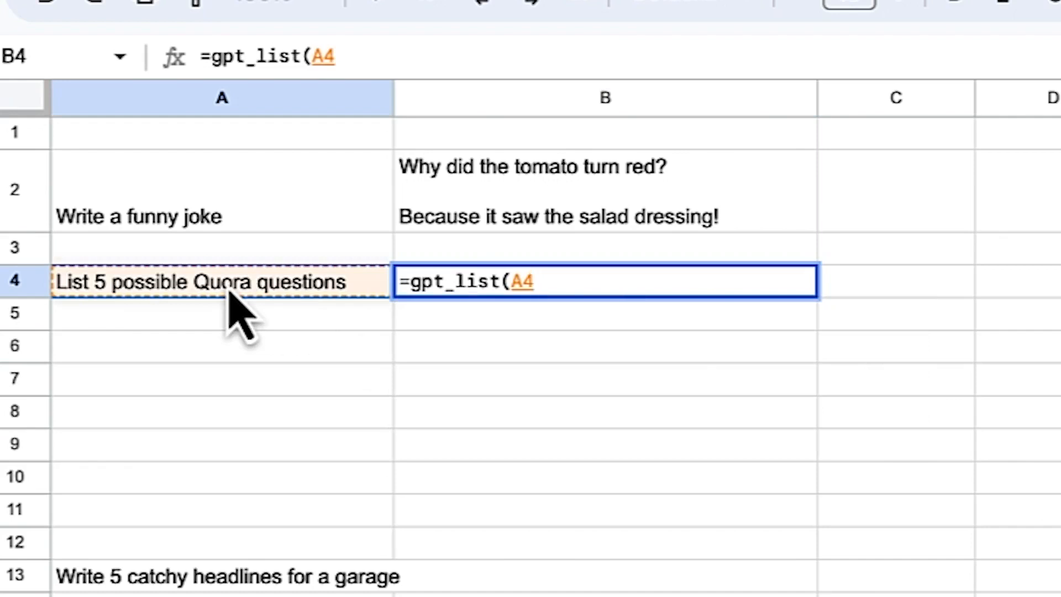
type(")")
key("Return")
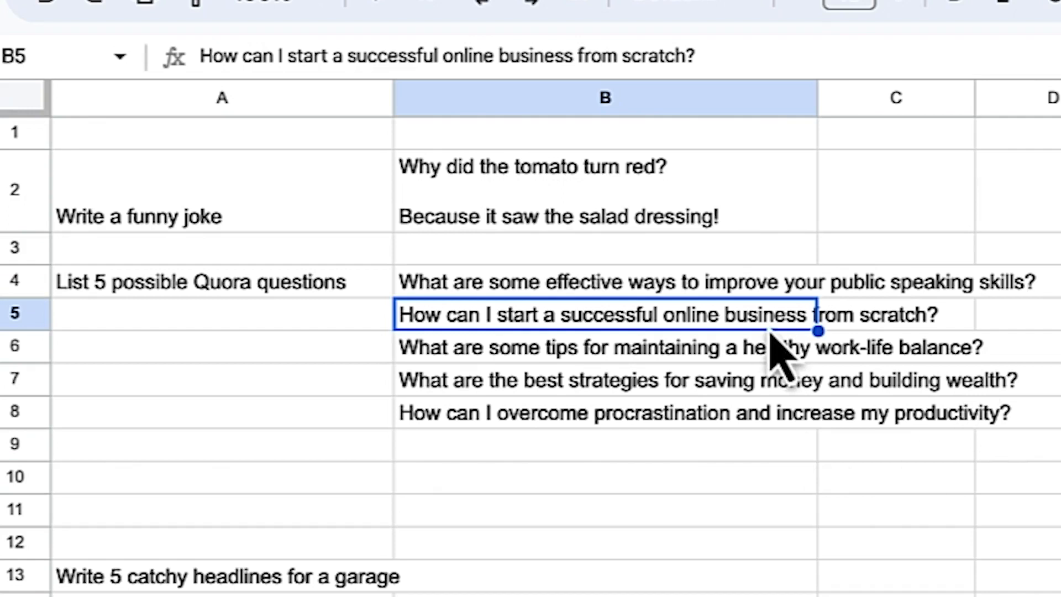
Step: Enter a gpt_list formula in B13 referencing the garage headlines prompt in A13, and widen column A to fit the prompt text
left_click(511, 583)
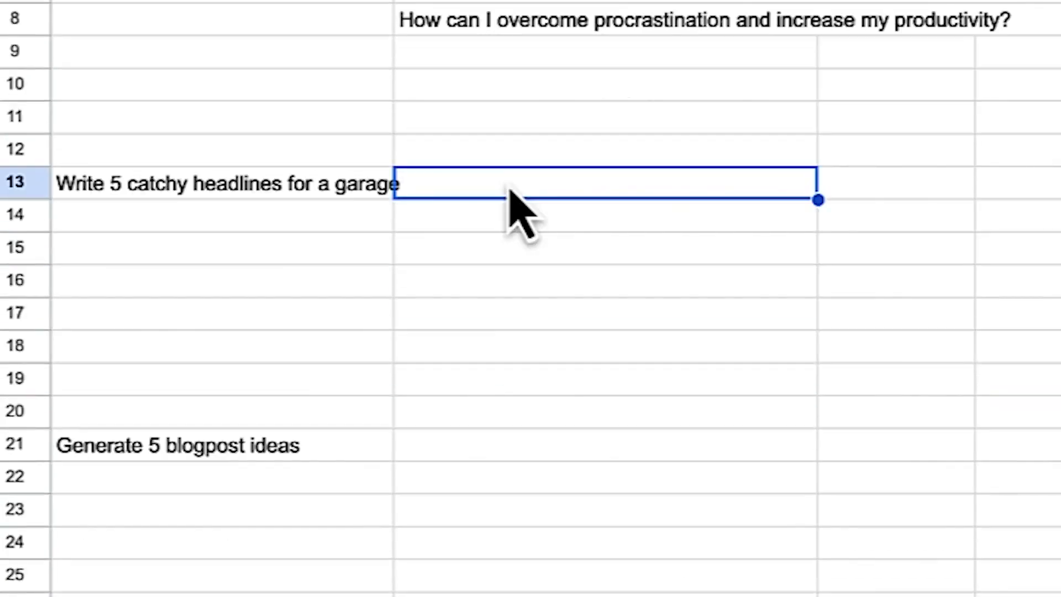
type("=gpt")
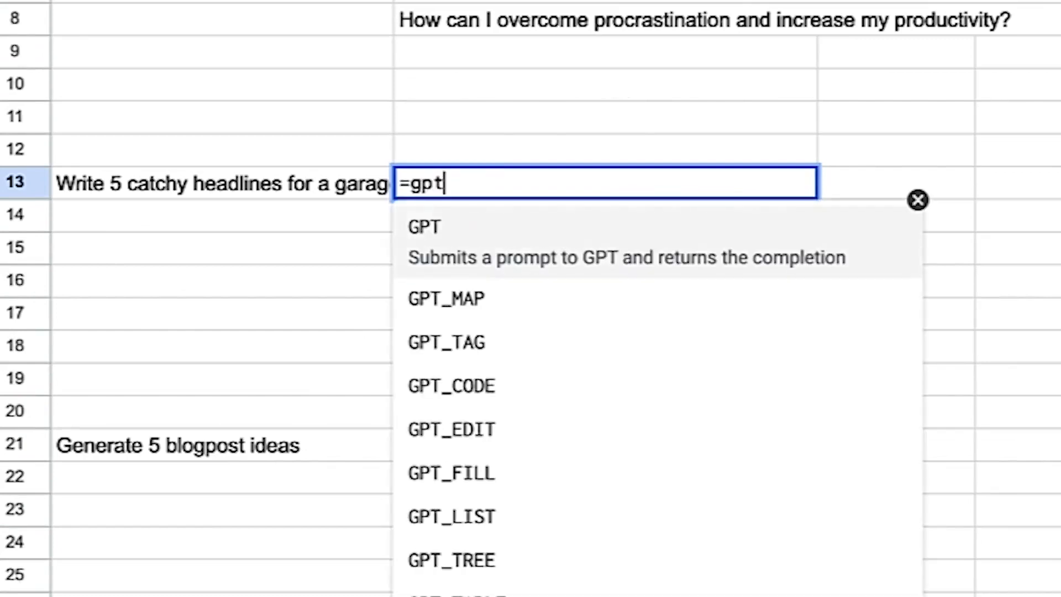
type("_lis")
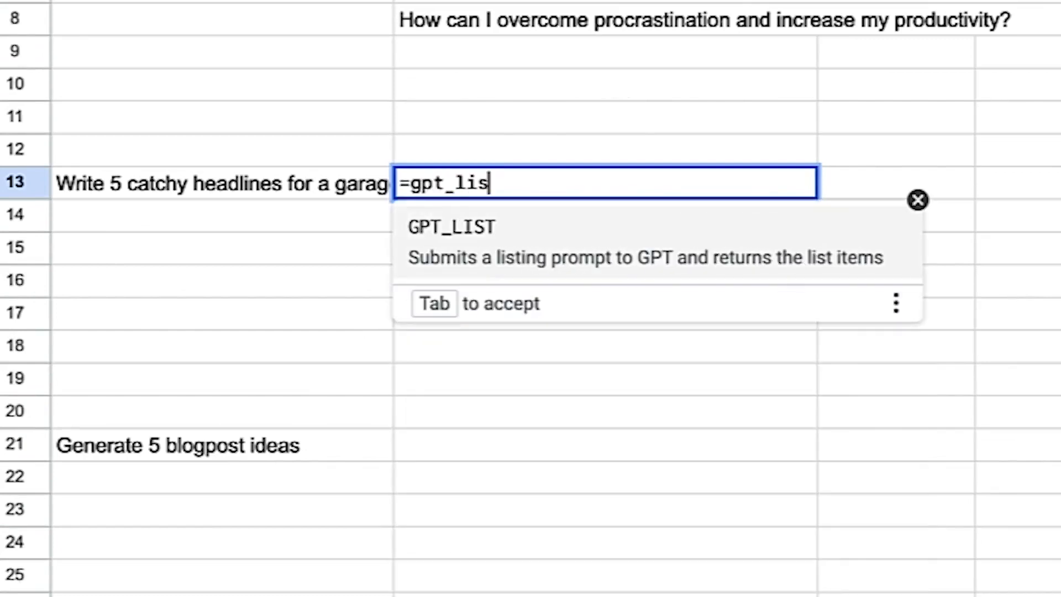
type("t(")
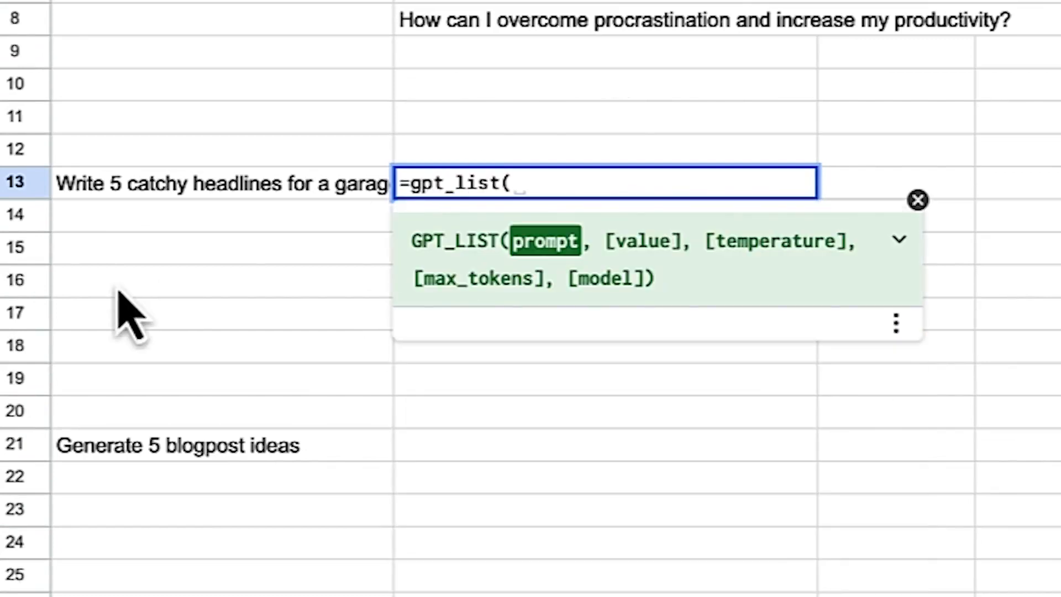
left_click(160, 191)
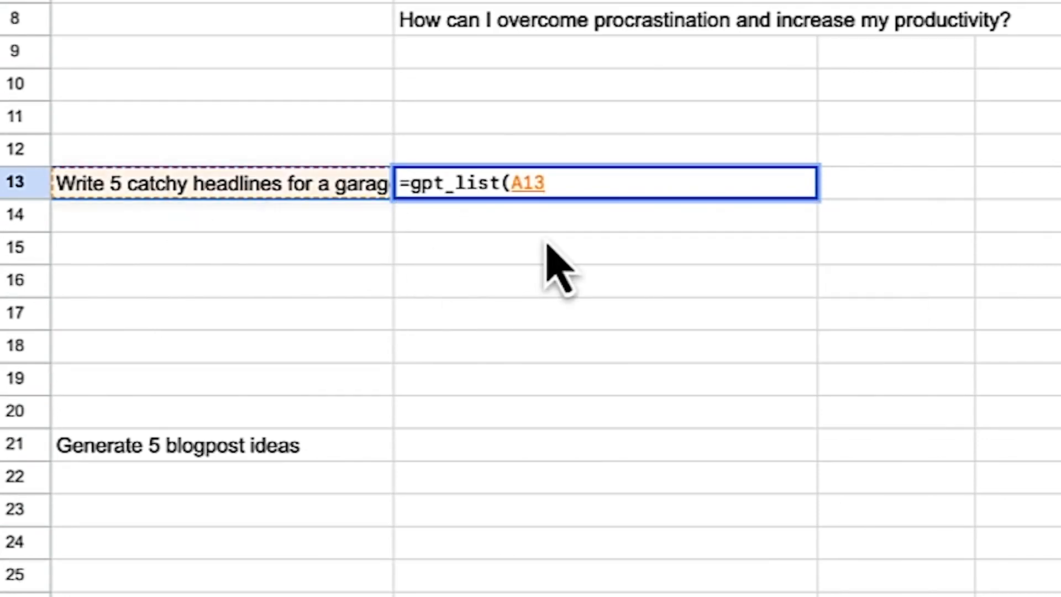
key("Return")
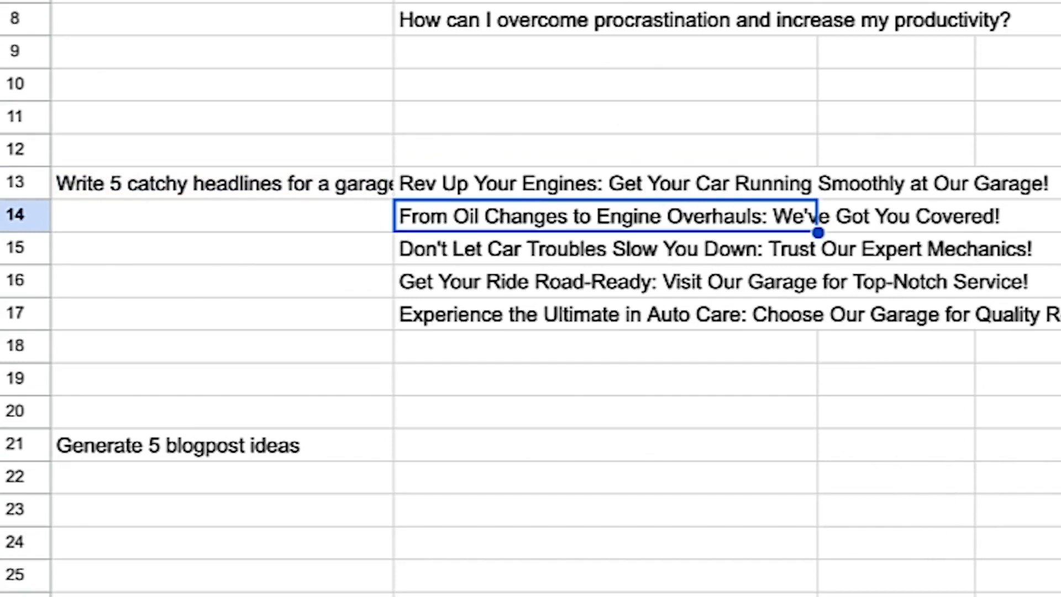
left_click_drag(394, 1, 490, 0)
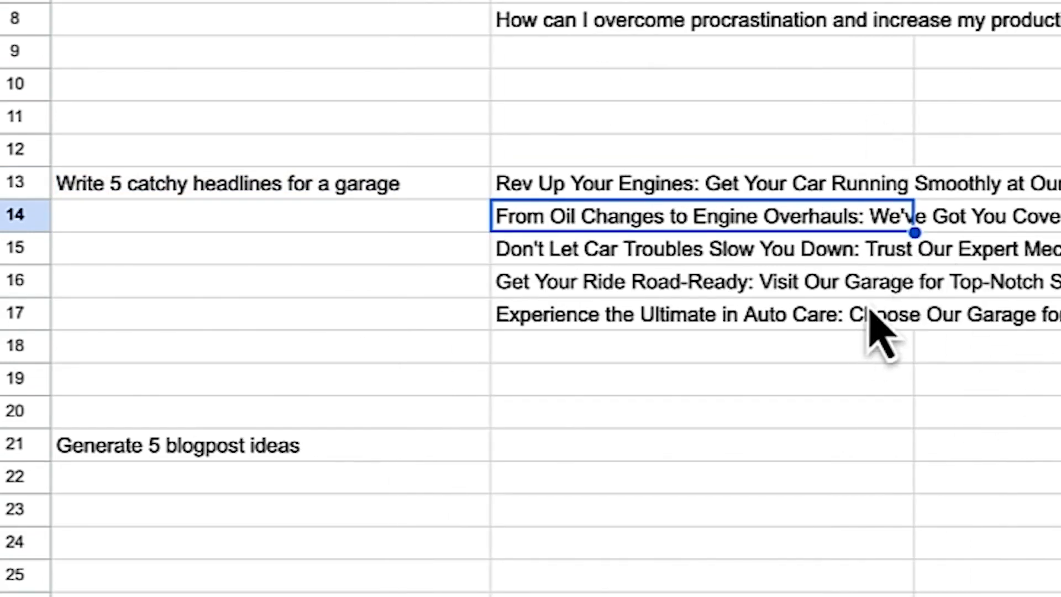
Step: Enter a gpt_list formula in B21 referencing the "Generate 5 blogpost ideas" prompt in A21
left_click(247, 447)
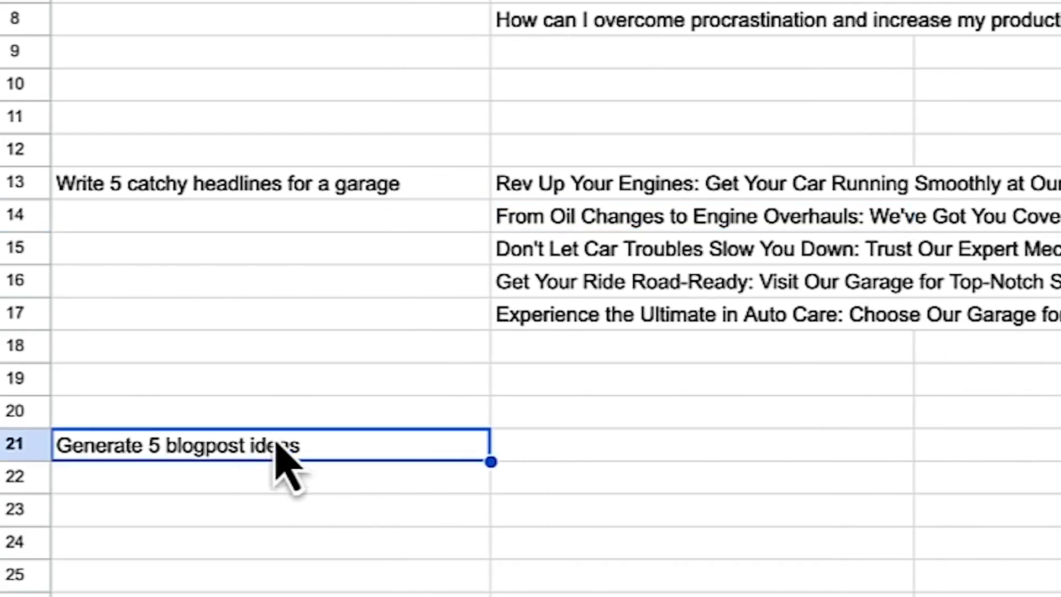
left_click(580, 457)
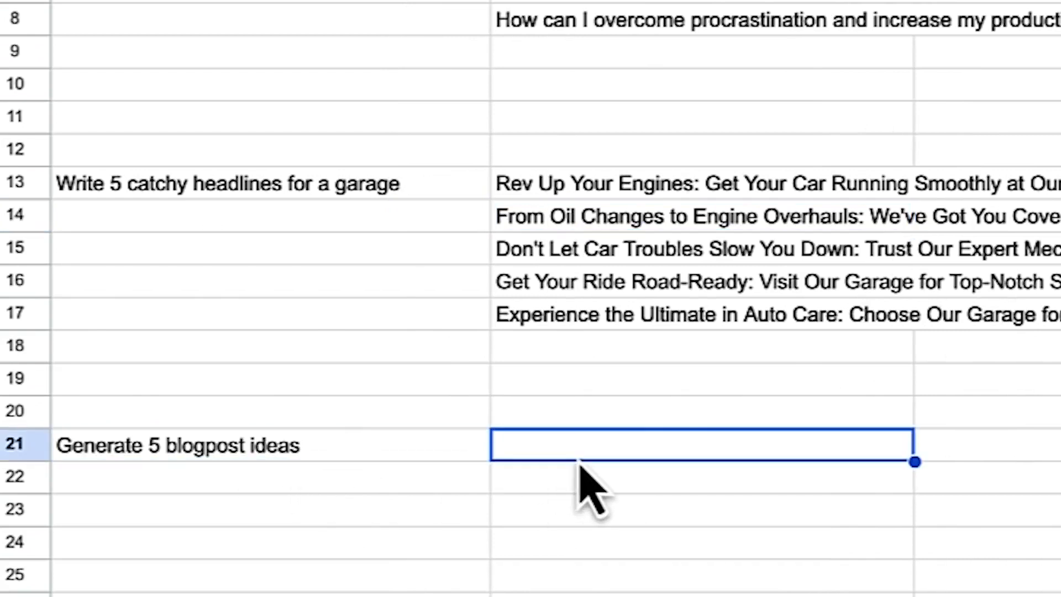
type("=")
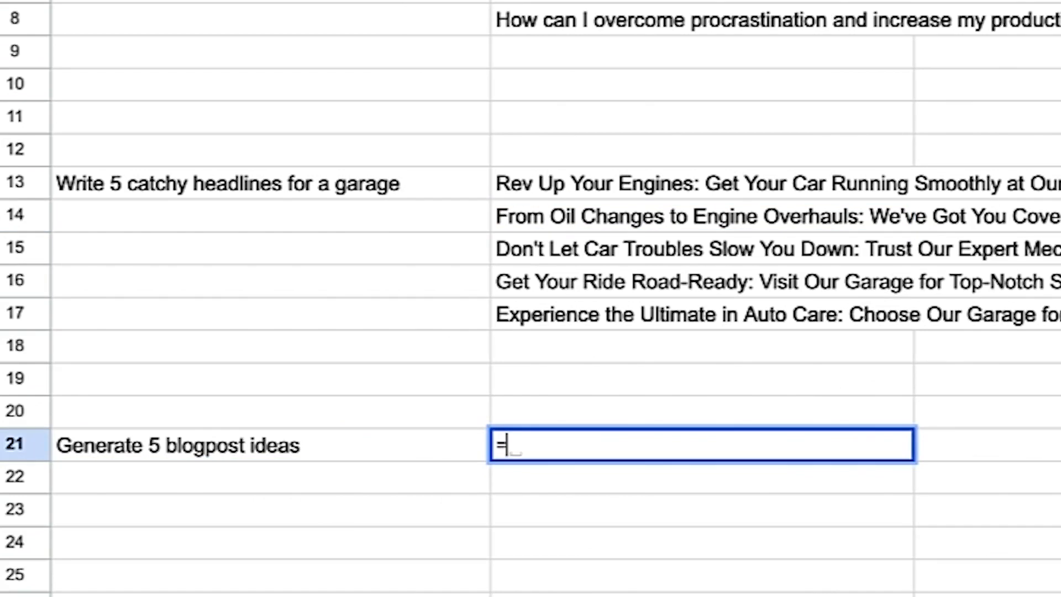
type("gpt")
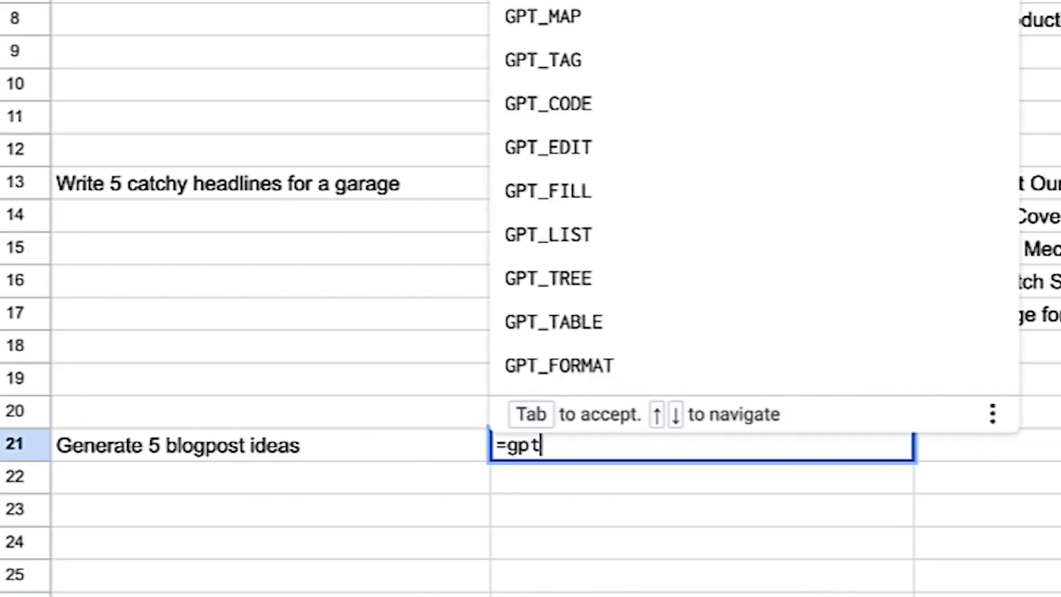
type("_list")
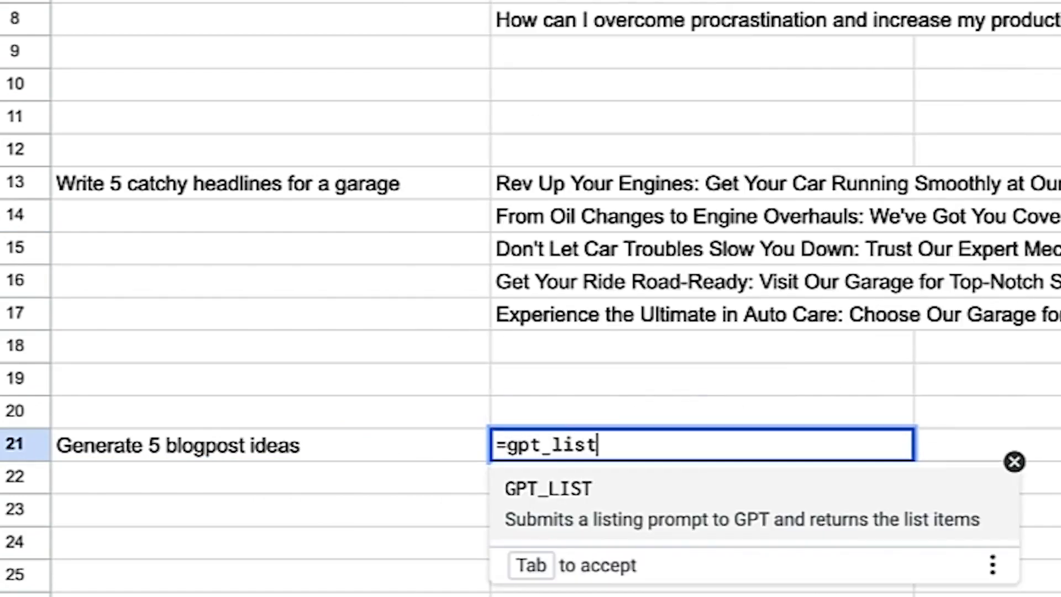
type("(")
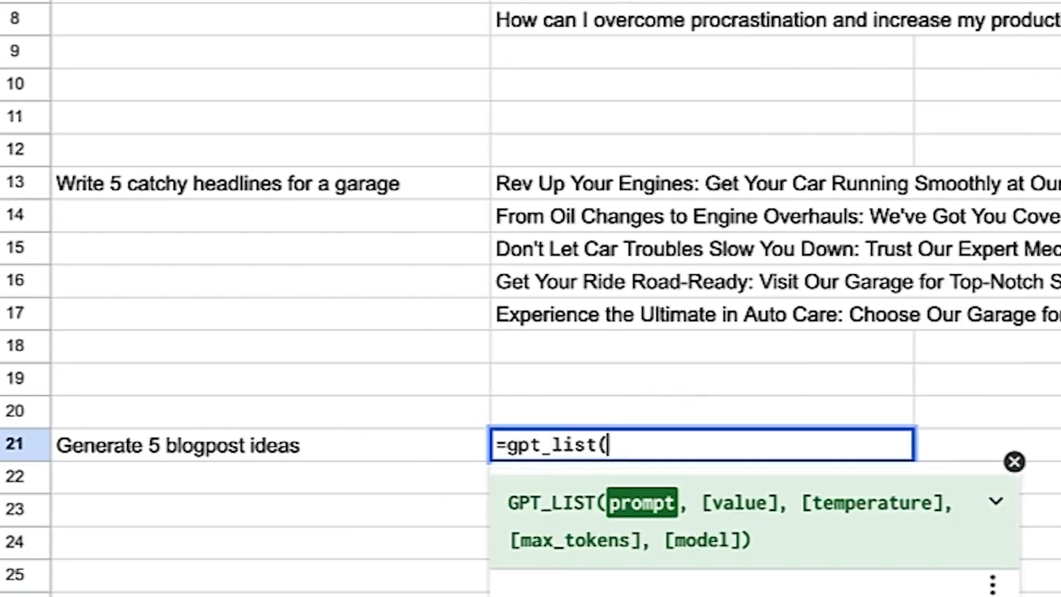
left_click(304, 442)
key("Return")
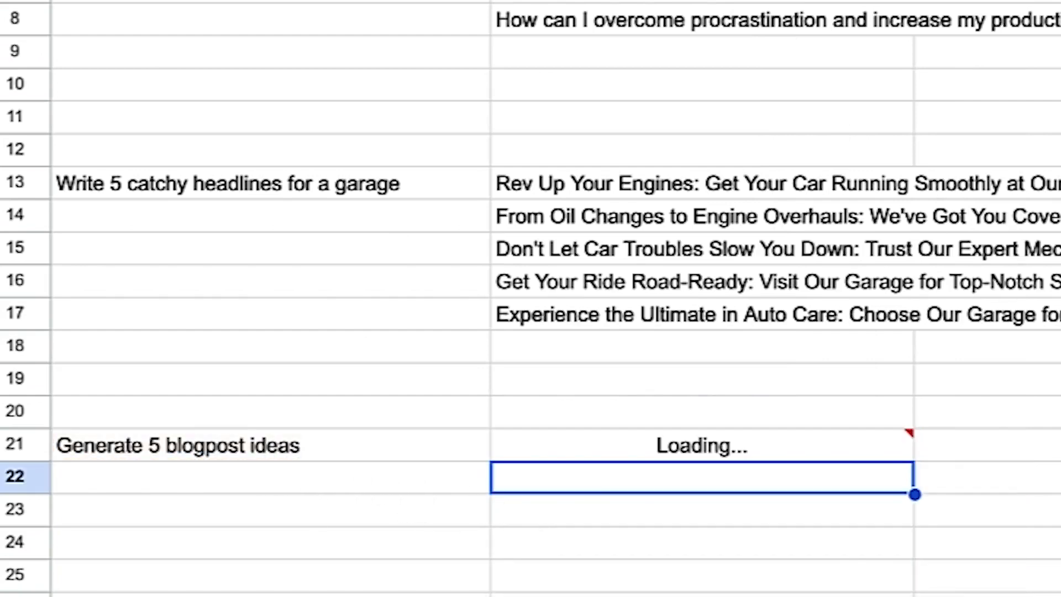
Step: Examine the remaining GPT_LIST examples on the Copywriting examples sheet and the GPT_FILL and GPT_TABLE examples on the Tabular data examples sheet
scroll(740, 473, "down", 3)
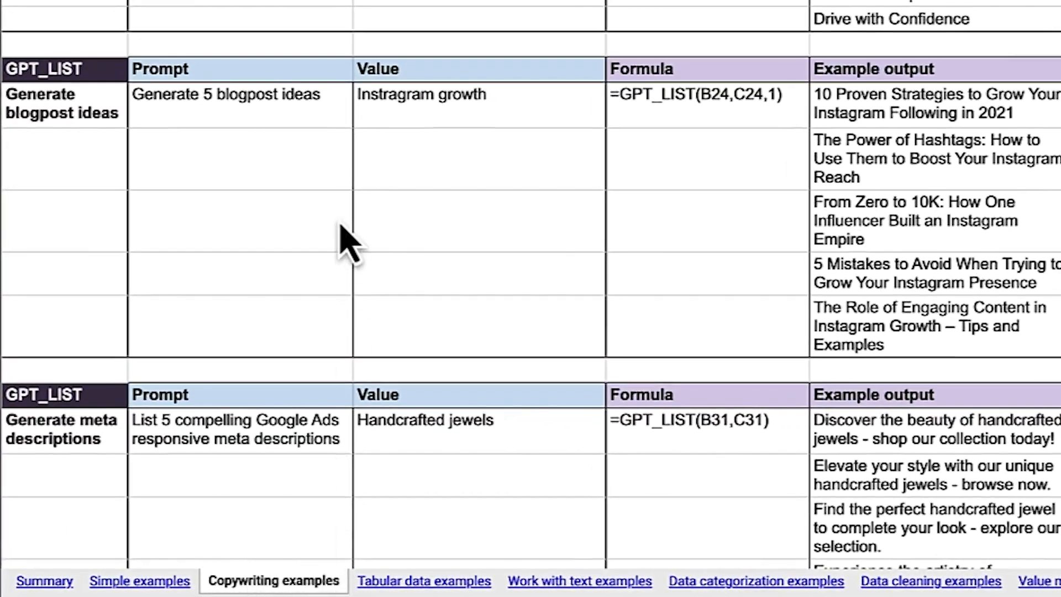
scroll(179, 193, "down", 5)
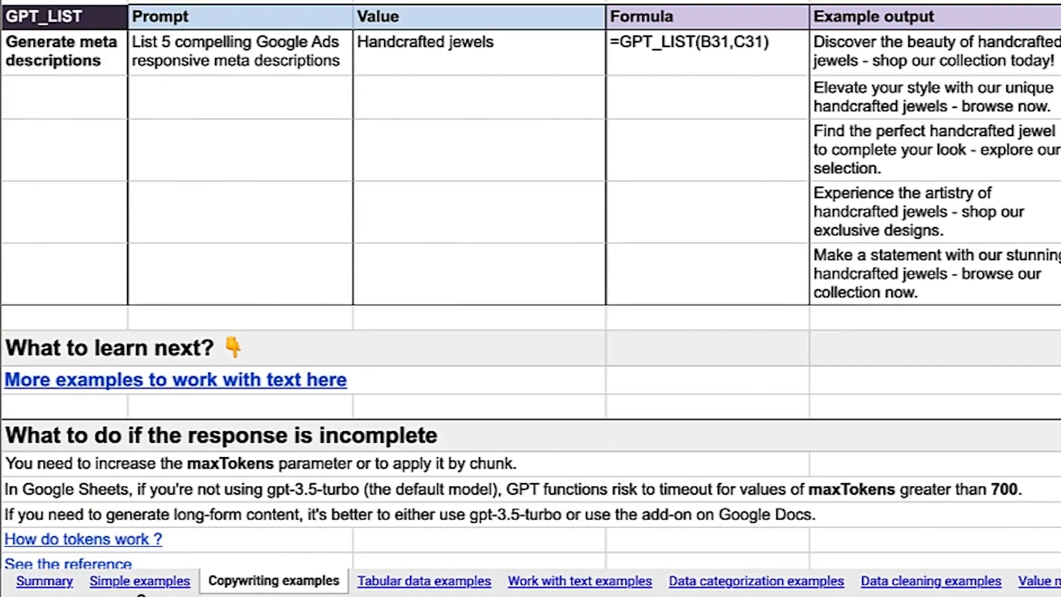
left_click(396, 581)
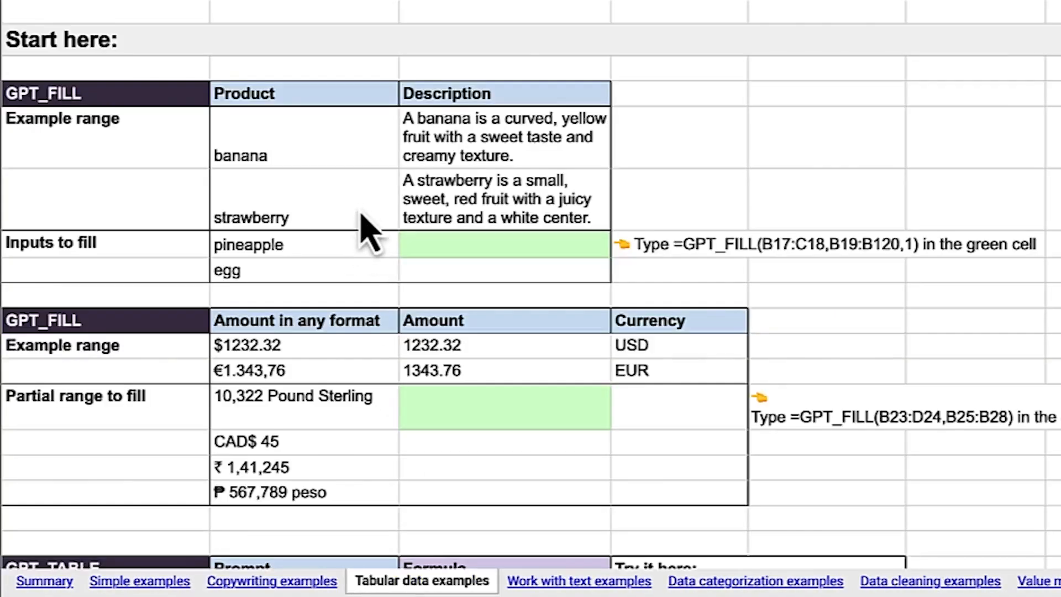
scroll(364, 227, "down", 5)
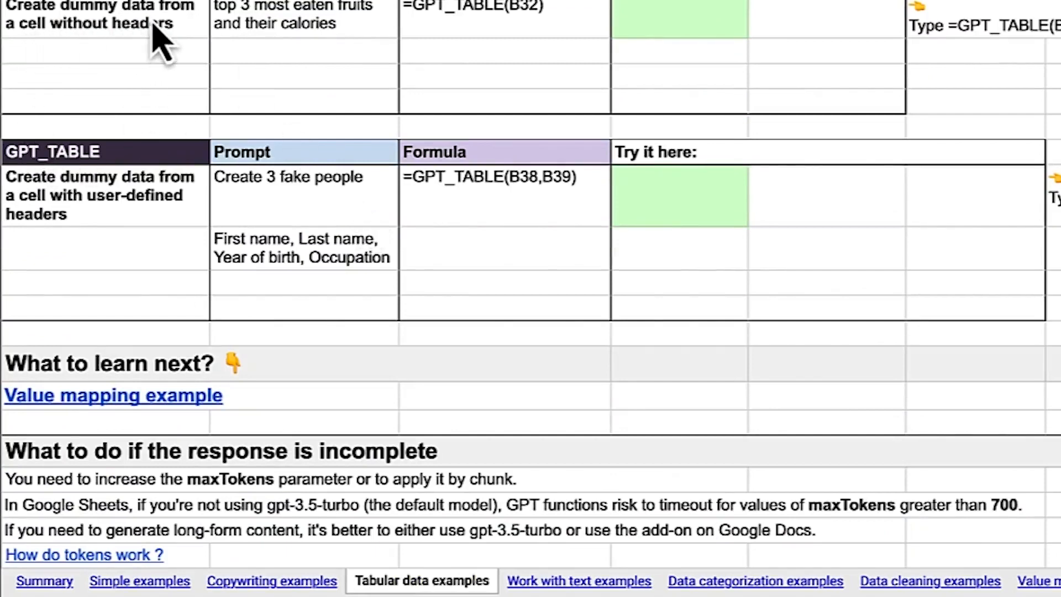
scroll(154, 28, "up", 1)
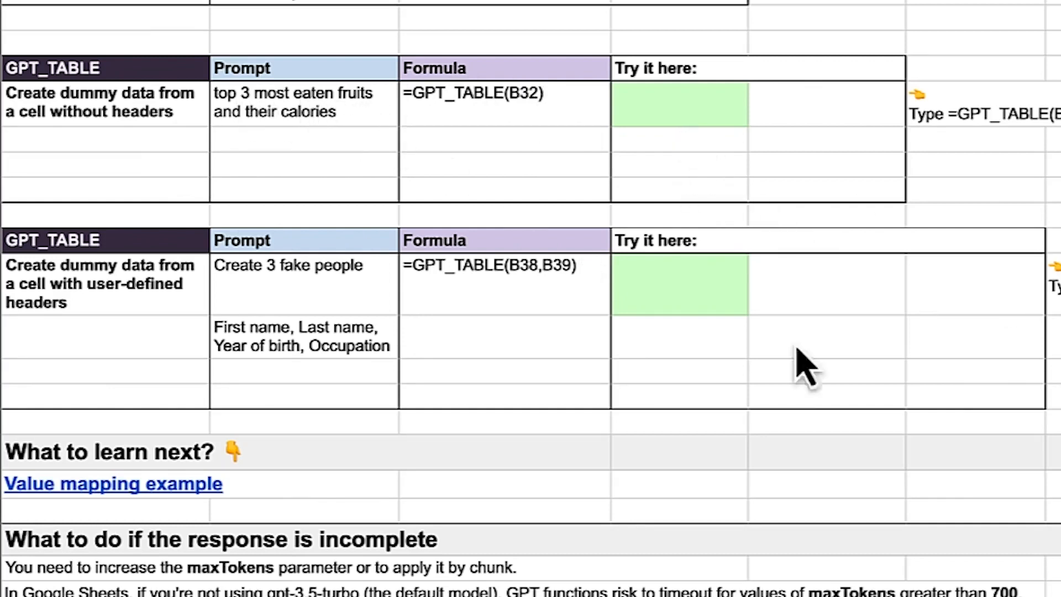
scroll(901, 448, "down", 3)
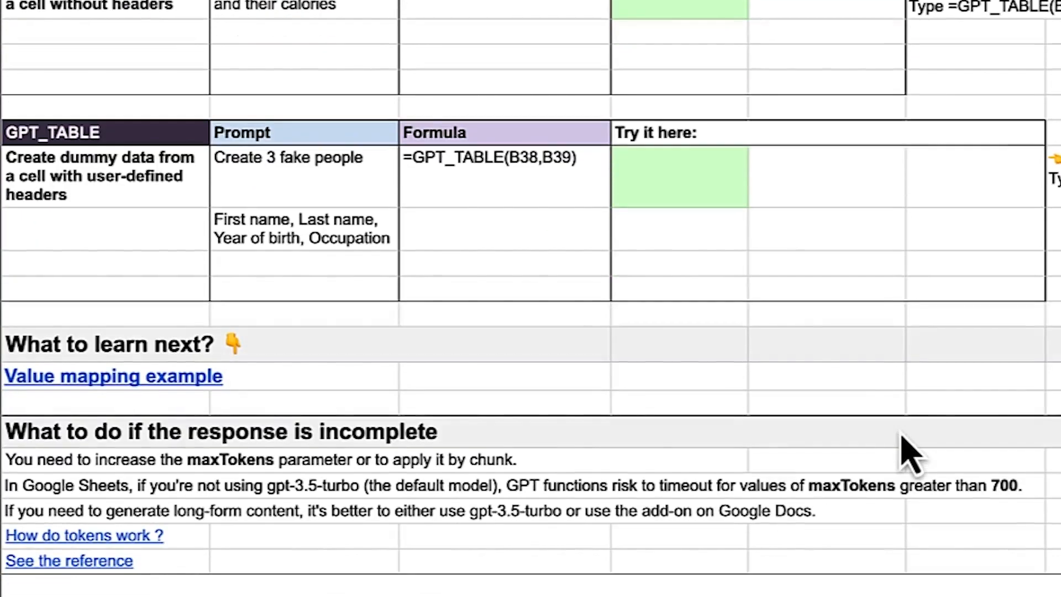
scroll(903, 442, "down", 2)
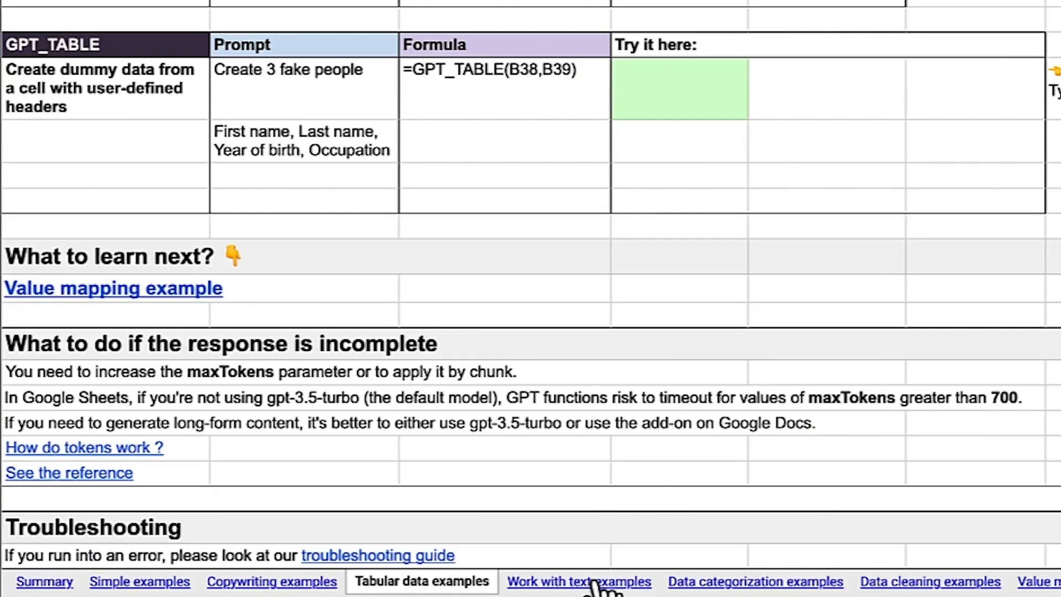
Step: Examine the GPT_SUMMARIZE examples on the Work with text examples sheet, including their source texts, format, formulas and example outputs
left_click(578, 587)
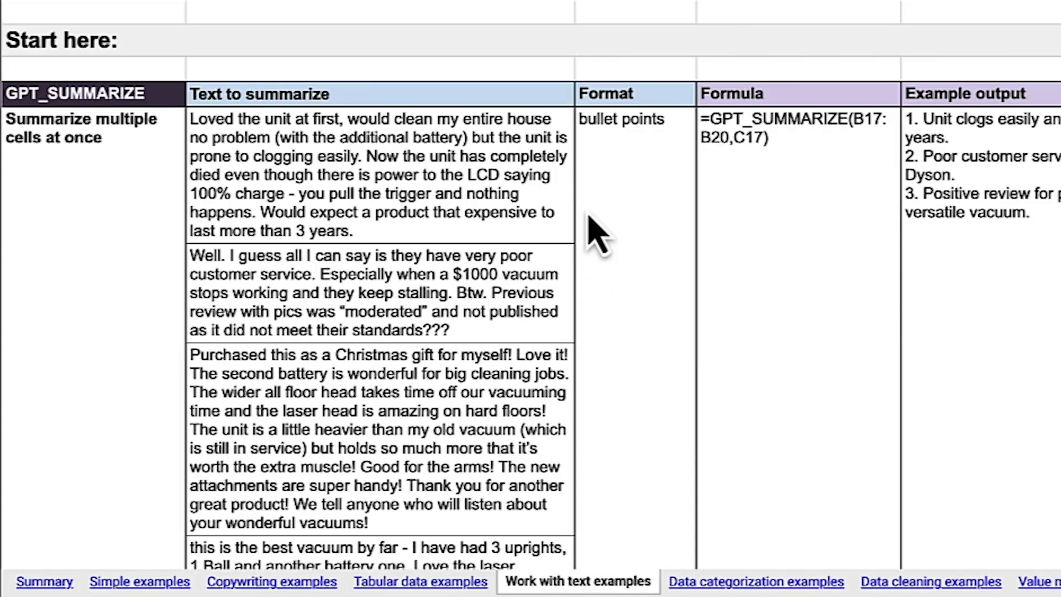
scroll(378, 183, "down", 3)
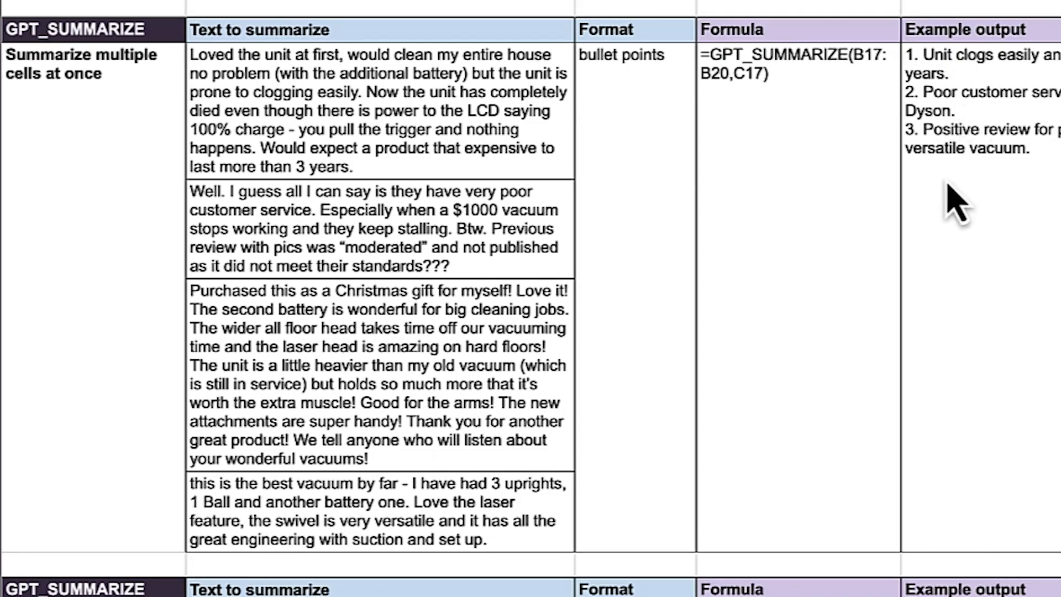
scroll(955, 202, "down", 15)
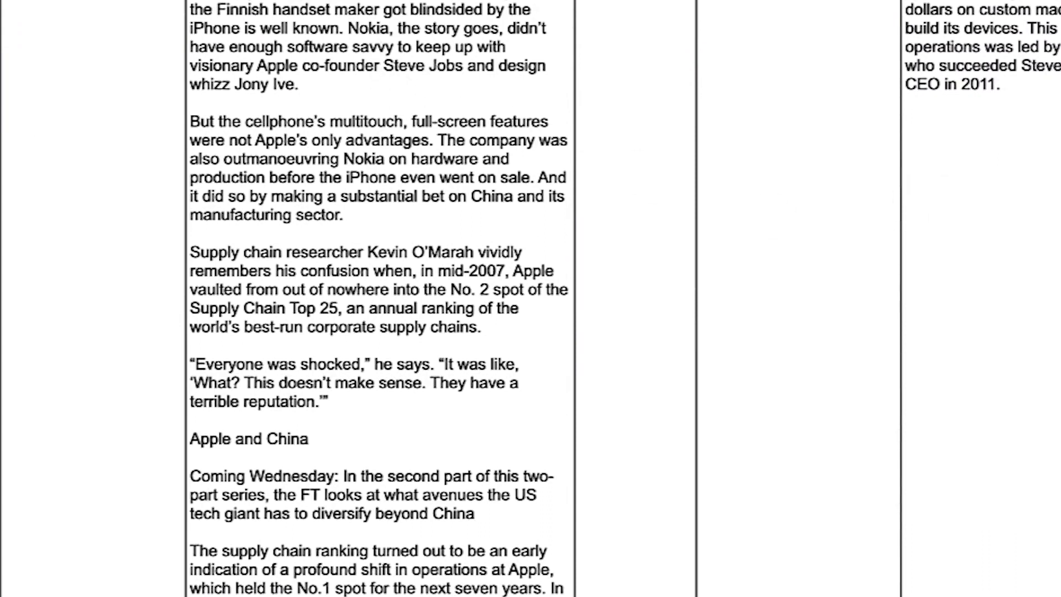
scroll(387, 227, "down", 10)
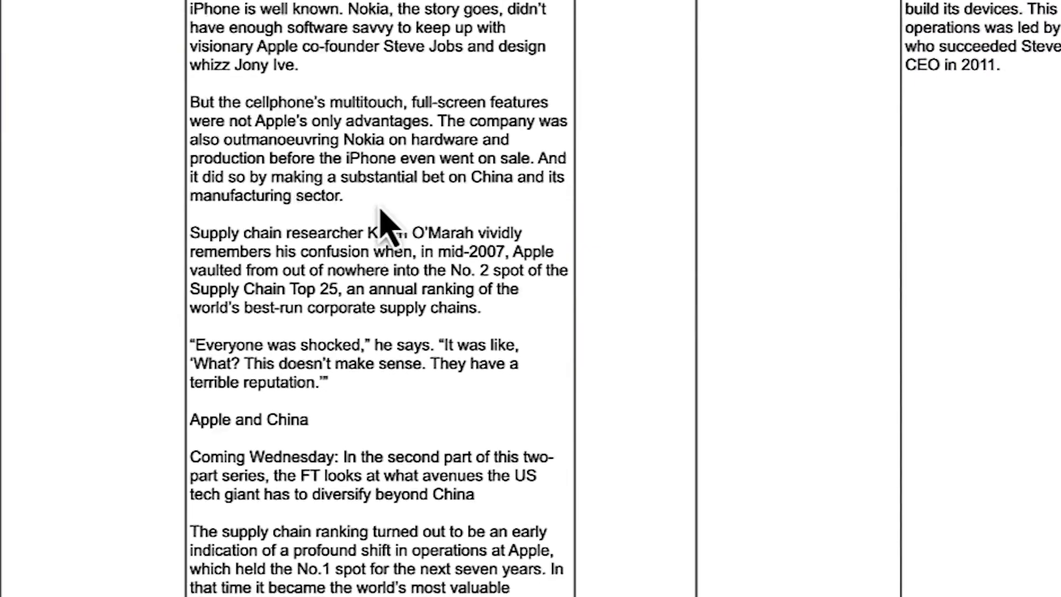
scroll(420, 224, "down", 5)
scroll(451, 225, "up", 15)
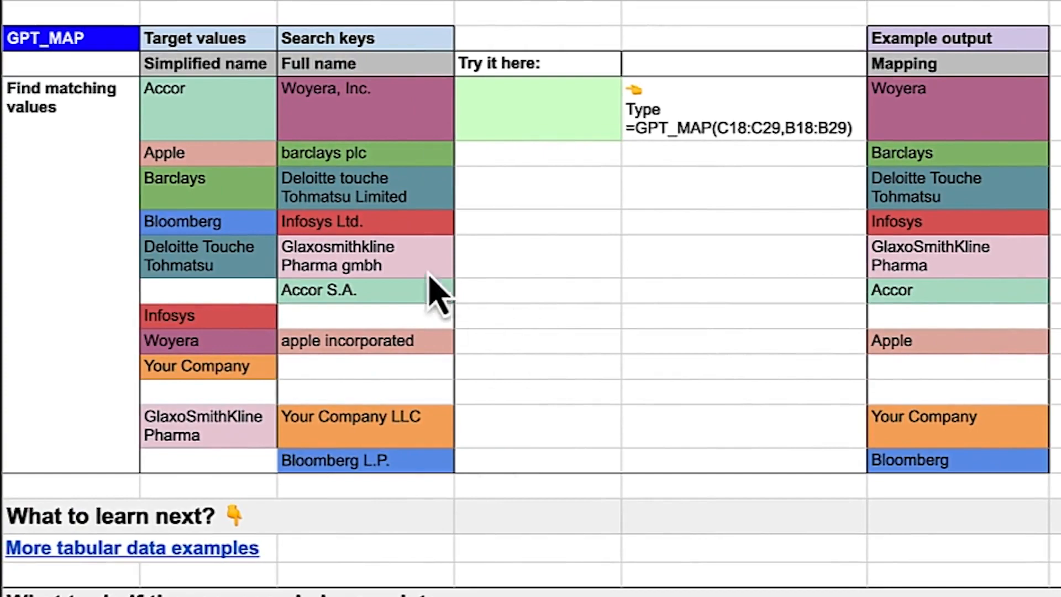
Step: Examine the GPT_MAP example for matching values and the GPT_CODE and GPT_CONVERT examples on the Work with code examples sheet
scroll(718, 547, "up", 5)
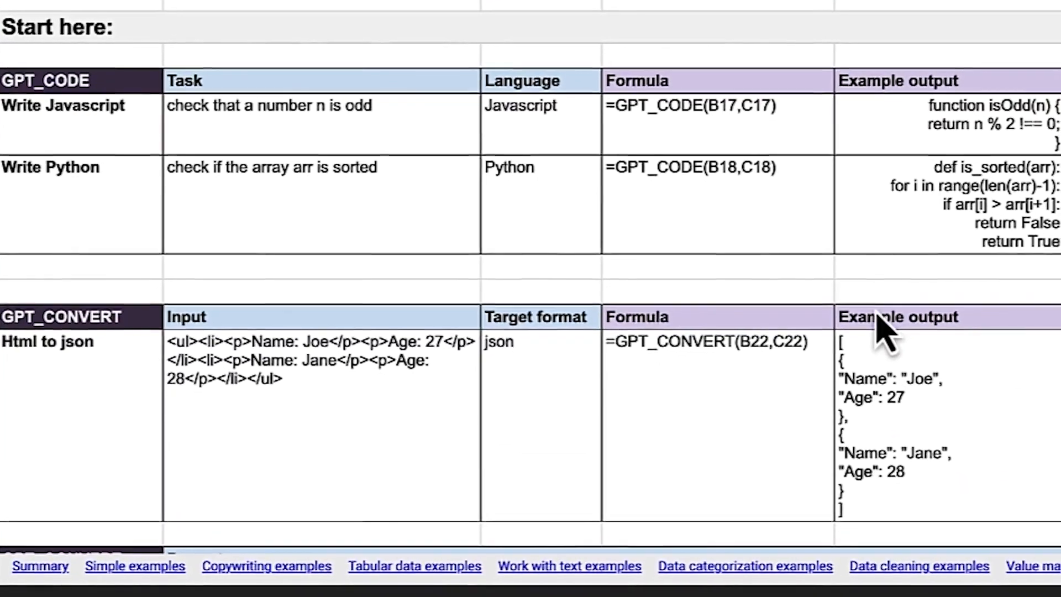
scroll(884, 332, "down", 5)
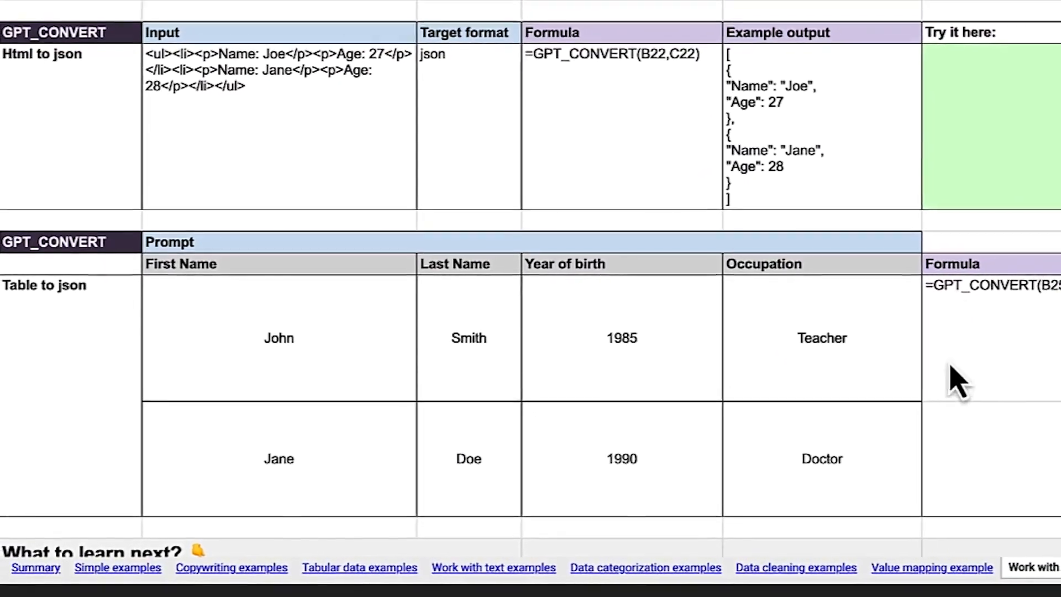
scroll(951, 268, "down", 3)
scroll(958, 282, "up", 8)
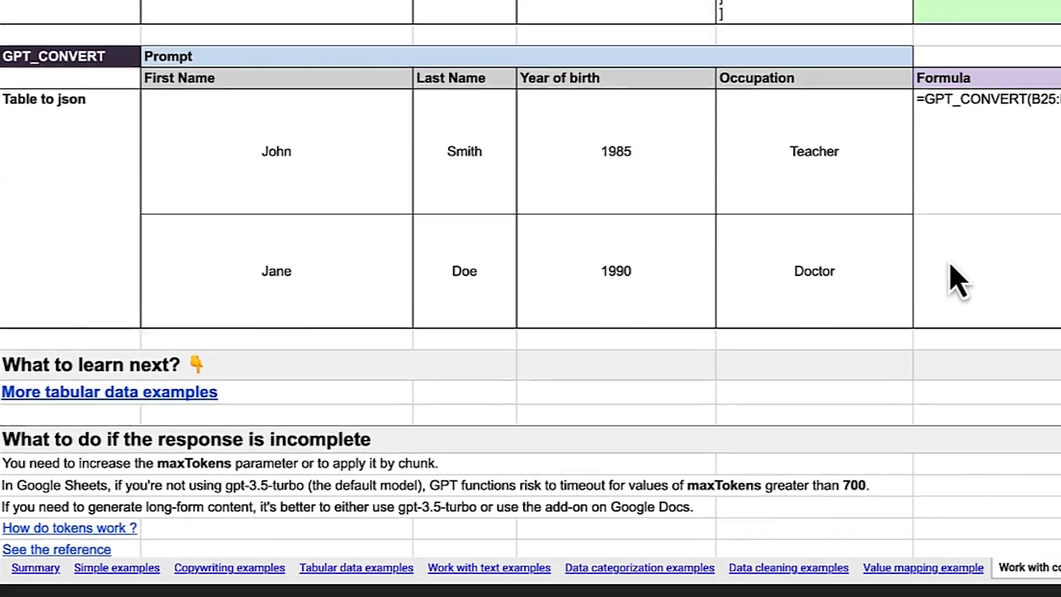
scroll(958, 282, "down", 6)
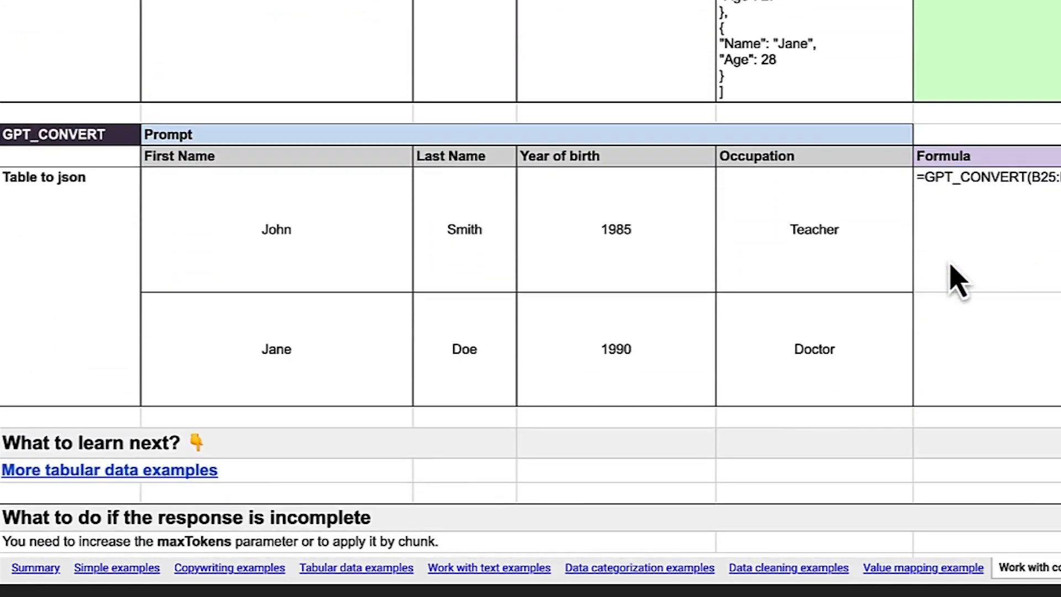
scroll(958, 282, "down", 2)
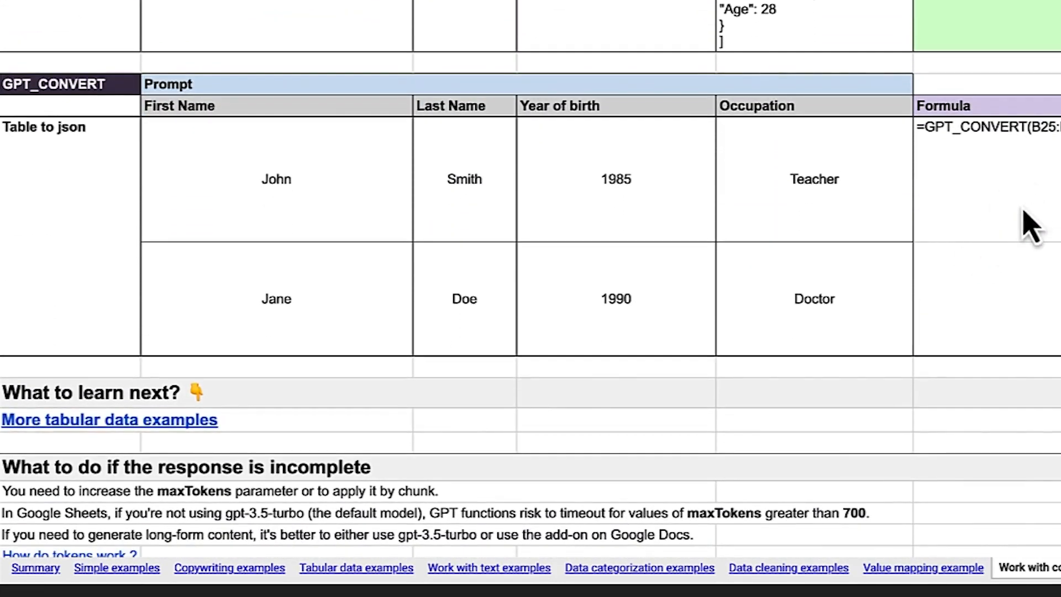
scroll(419, 232, "down", 4)
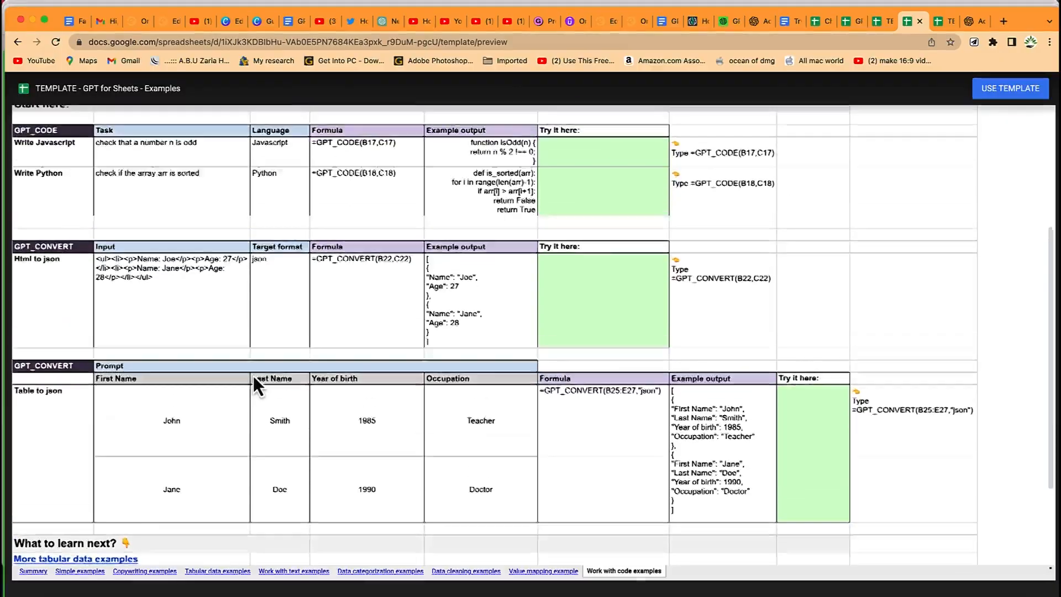
scroll(419, 233, "up", 10)
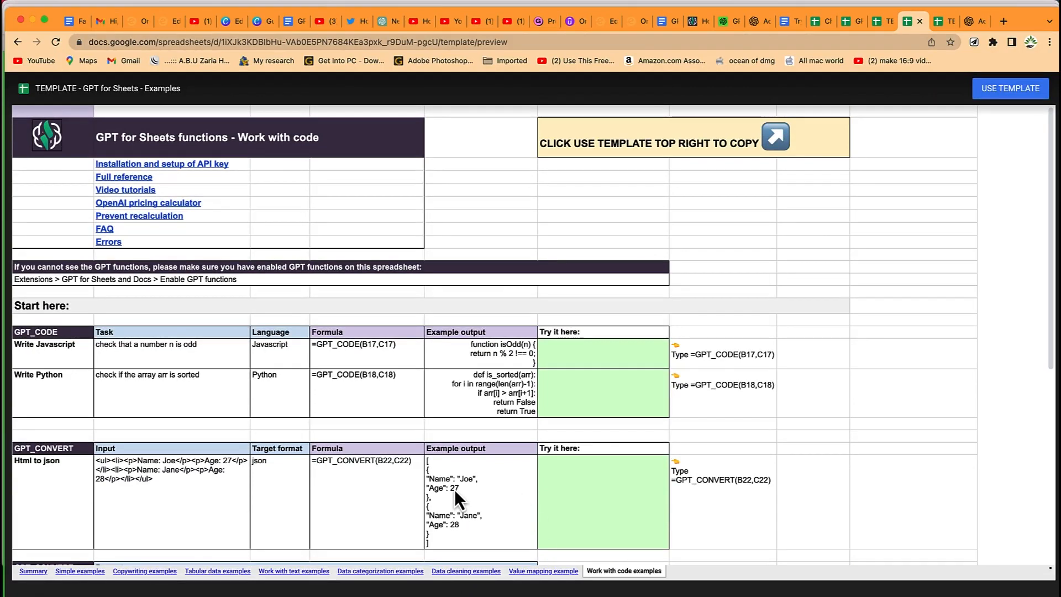
Step: Return from the examples template to the "ChatGPT in sheets" spreadsheet containing the generated joke, questions, headlines and blogpost ideas
left_click(845, 25)
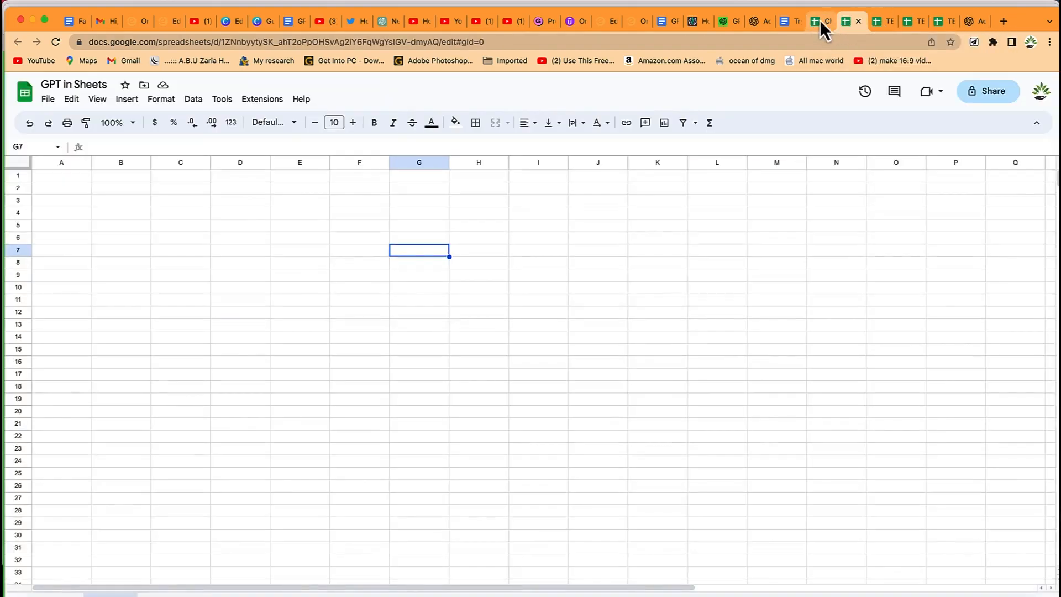
left_click(821, 21)
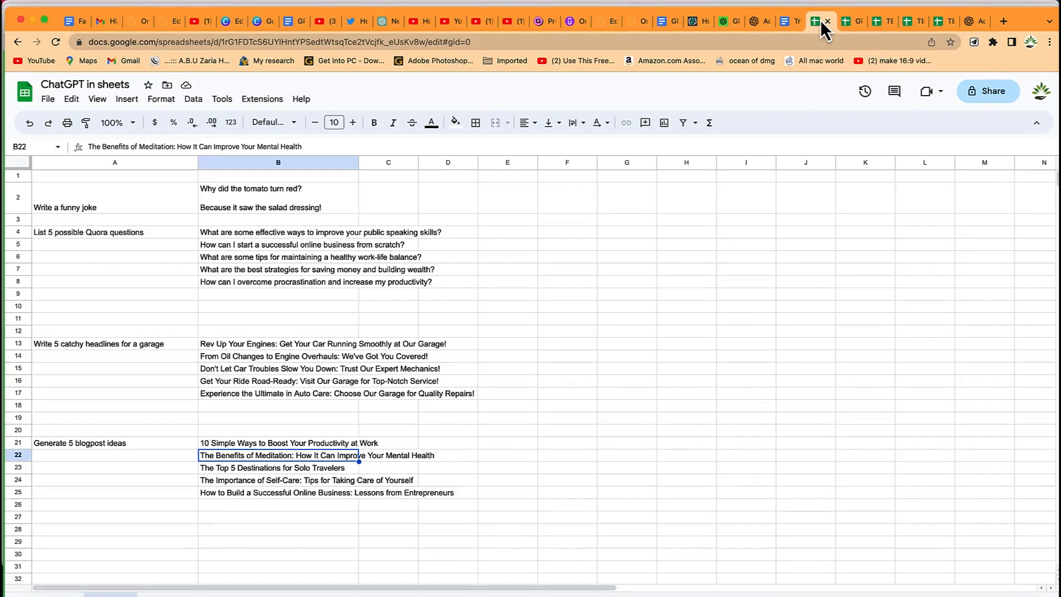